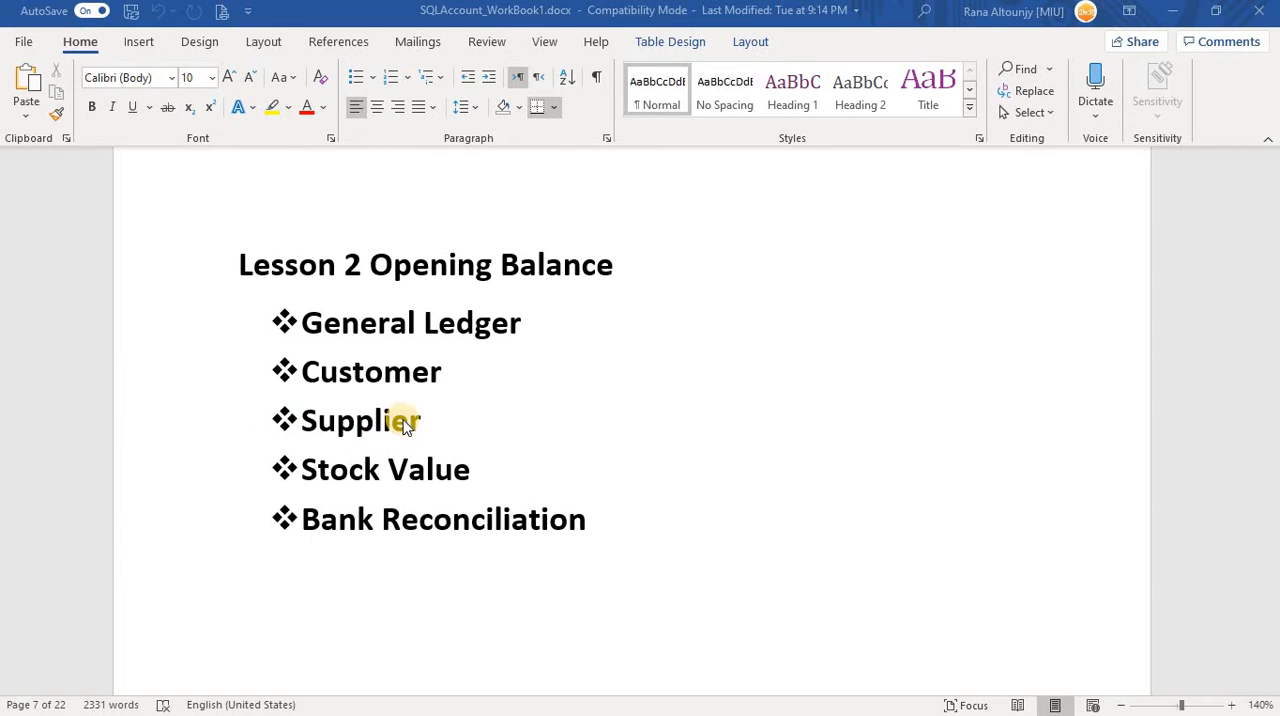
Review the Task 1 opening balances table in the workbook, and switch to SQL Account to open Maintain Opening Balance.
{"action": "scroll", "coordinate": [660, 460], "scroll_direction": "down", "scroll_amount": 10}
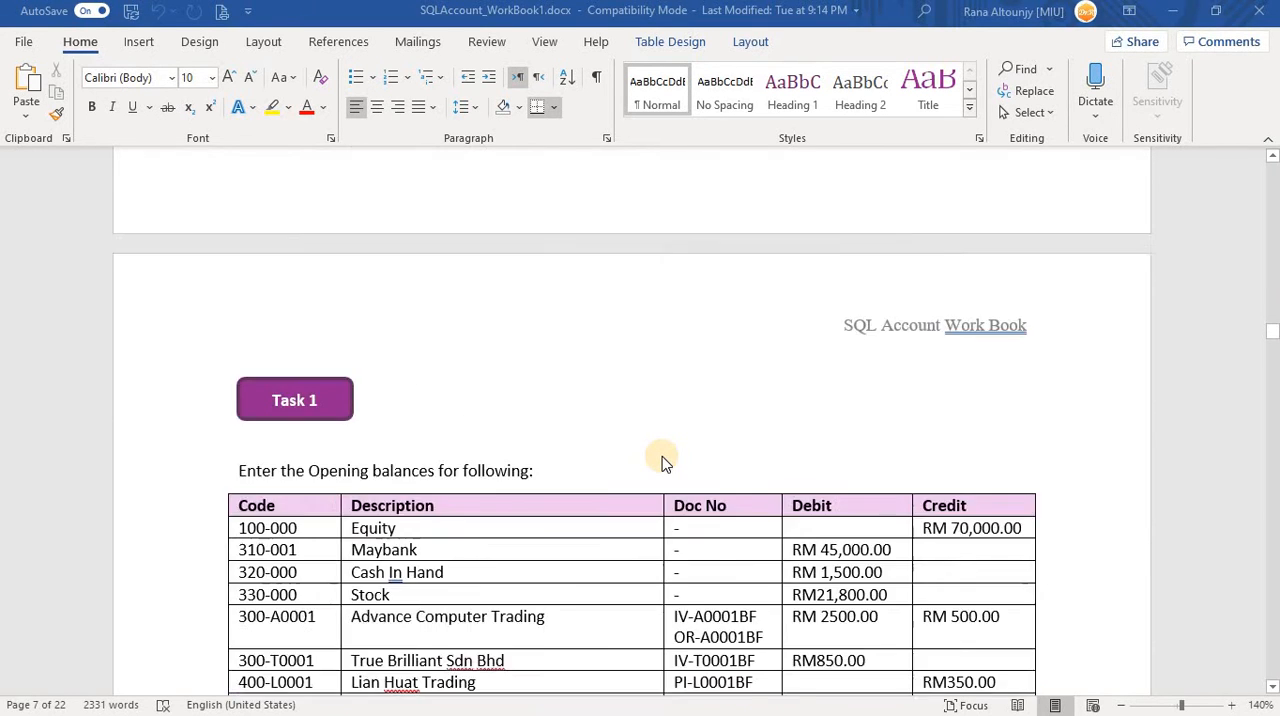
{"action": "scroll", "coordinate": [660, 460], "scroll_direction": "down", "scroll_amount": 5}
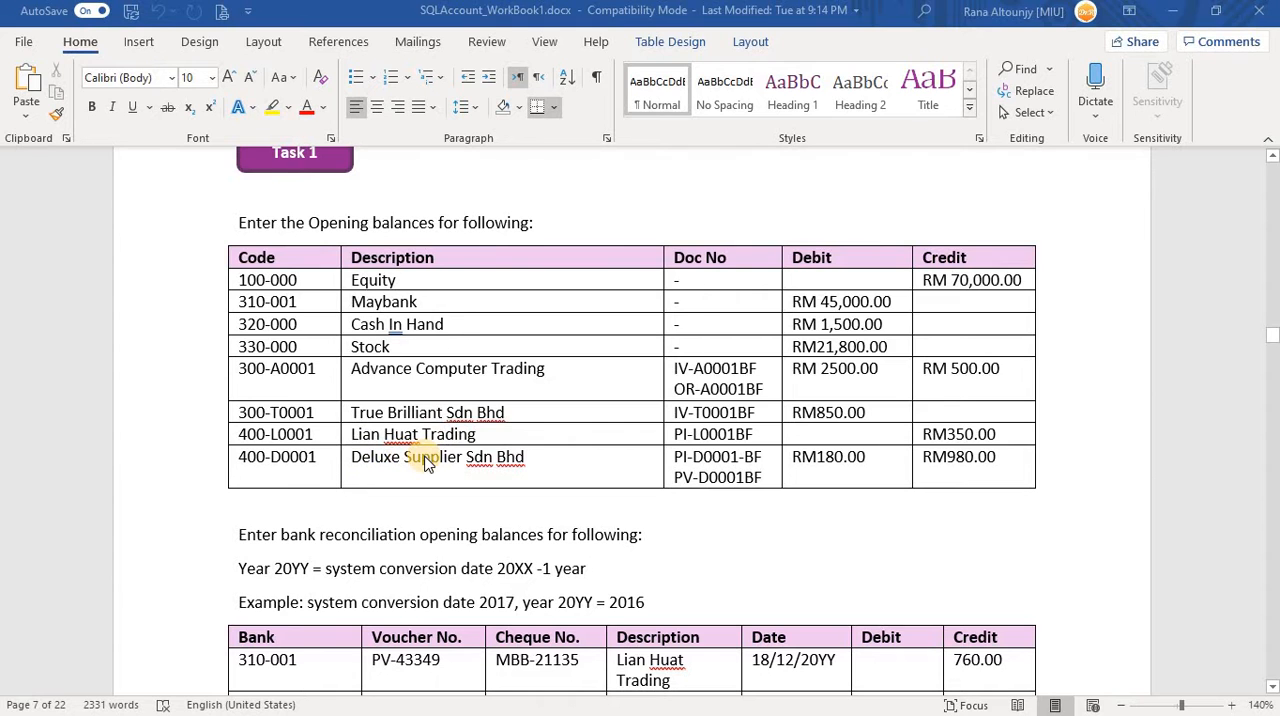
{"action": "key", "text": "alt+Tab"}
{"action": "key", "text": "alt+Tab"}
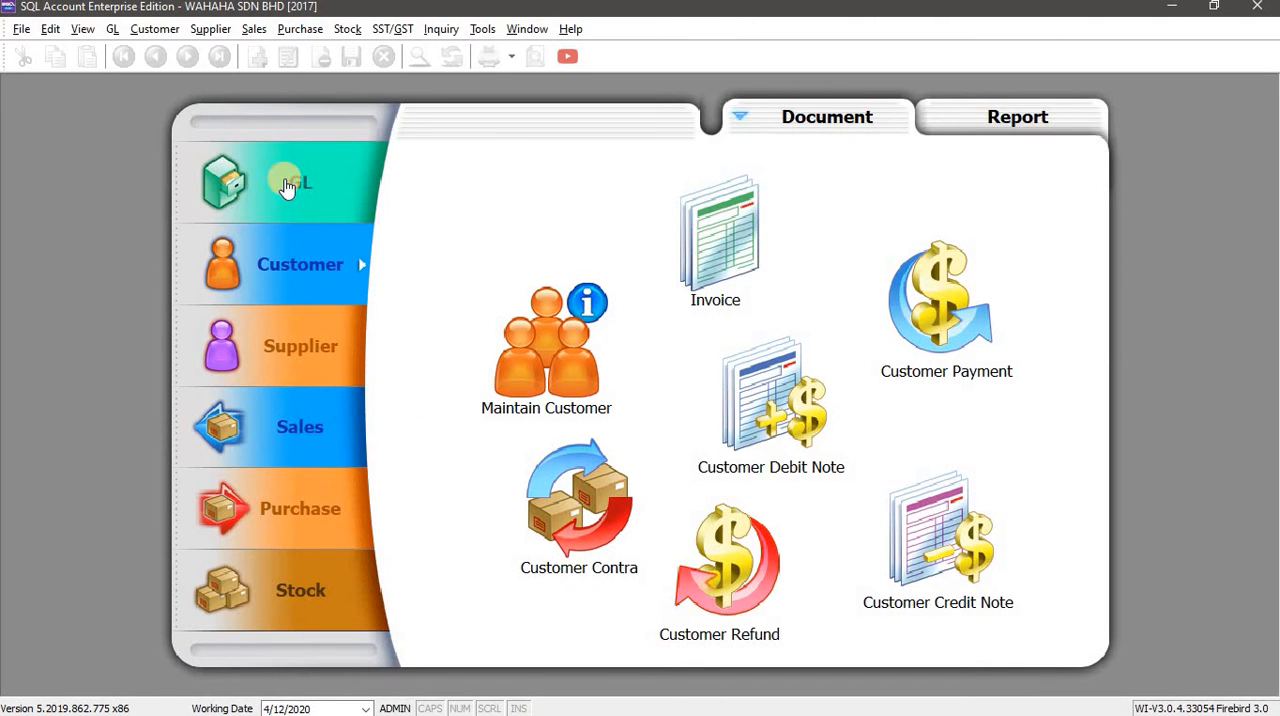
{"action": "left_click", "coordinate": [111, 30]}
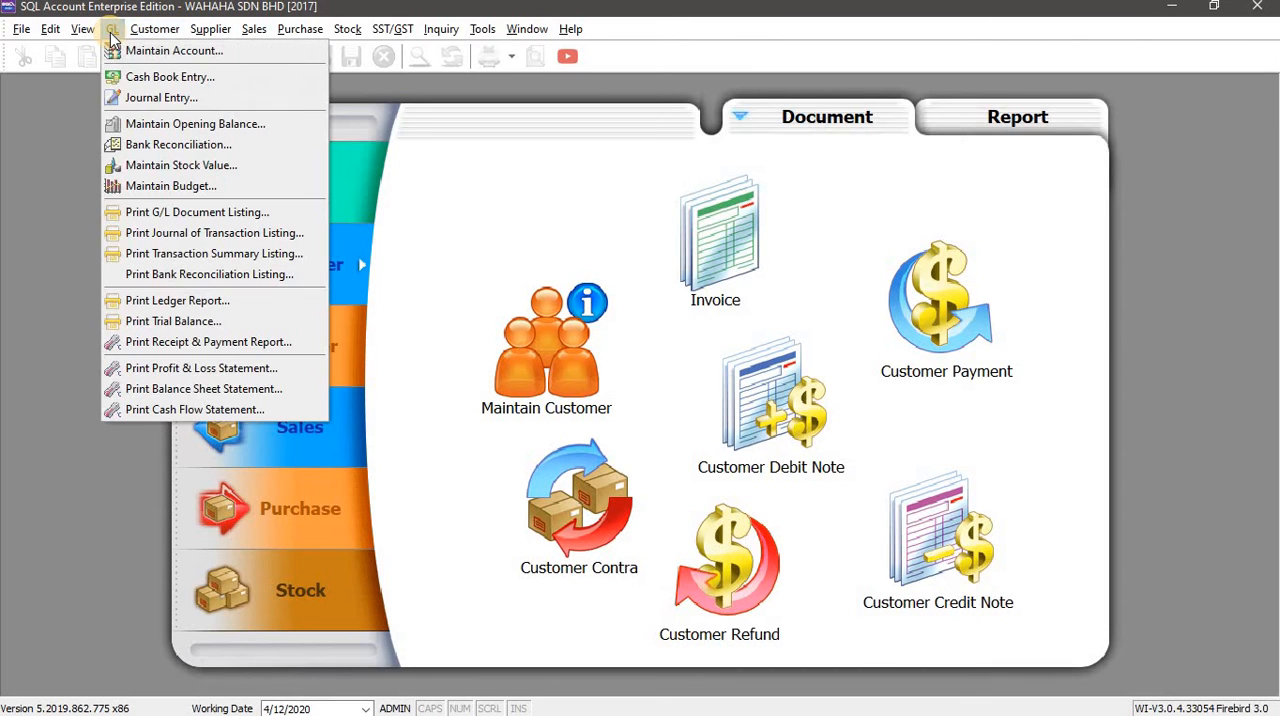
{"action": "left_click", "coordinate": [195, 124]}
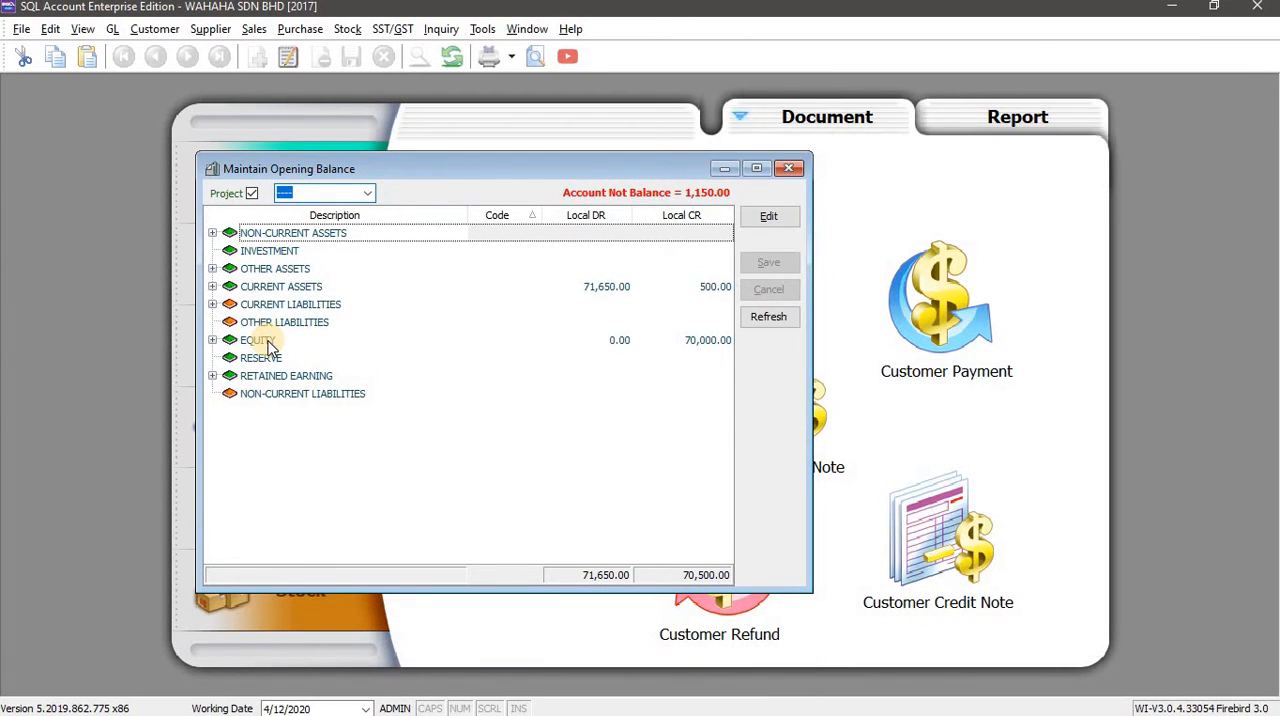
Expand Current Liabilities with its Trade Creditors and Sundry Creditors to locate Lian Huat Trading, checking the supplier names against the Word workbook.
{"action": "left_click", "coordinate": [212, 304]}
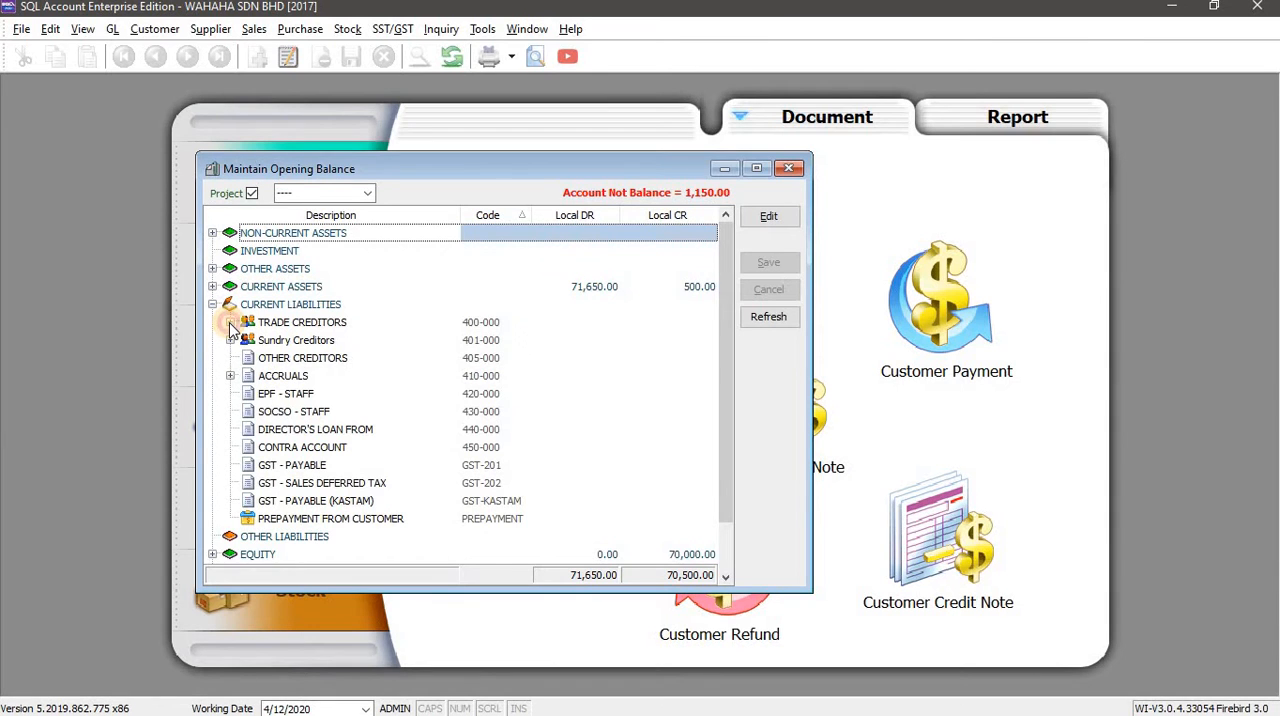
{"action": "left_click", "coordinate": [230, 322]}
{"action": "key", "text": "alt+Tab"}
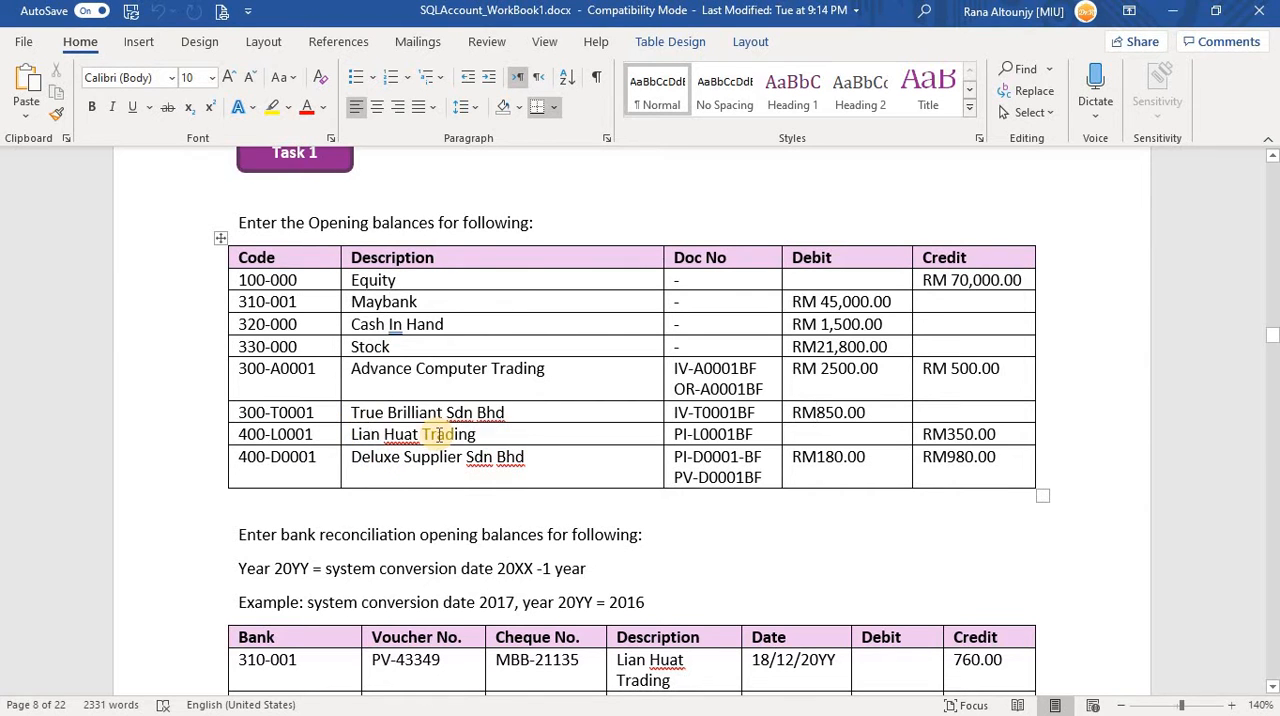
{"action": "key", "text": "alt+Tab"}
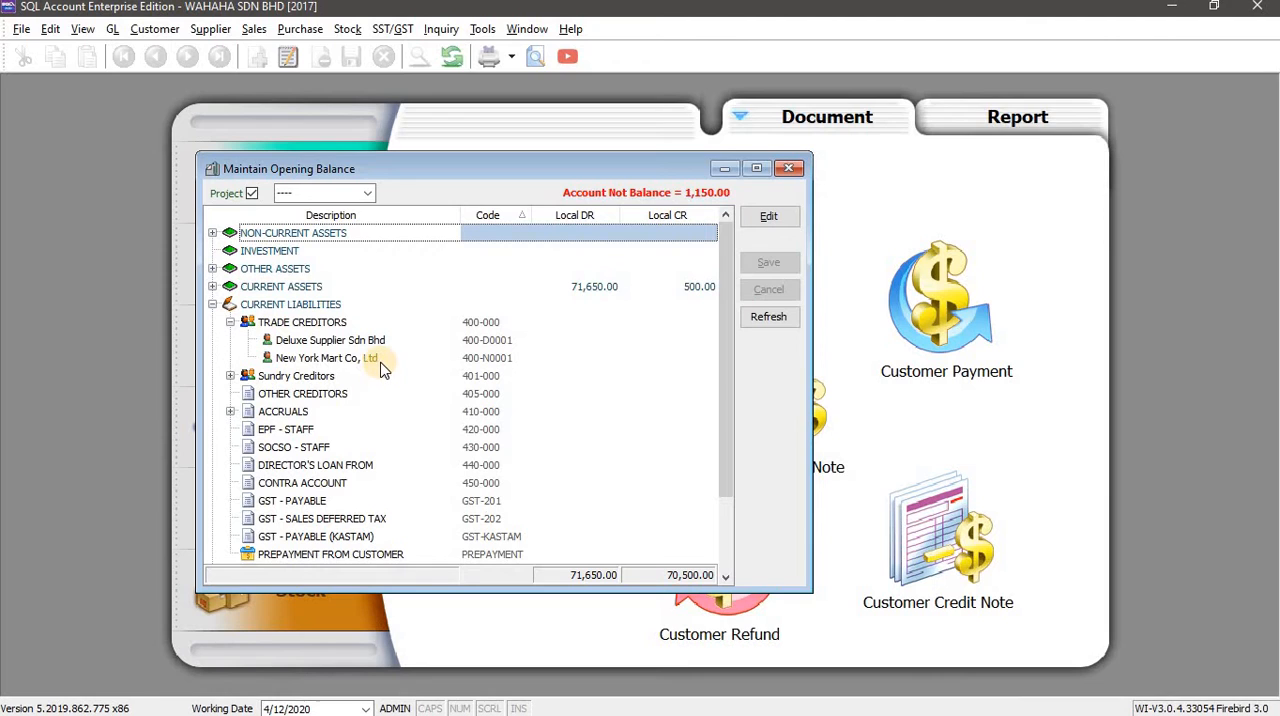
{"action": "left_click", "coordinate": [229, 377]}
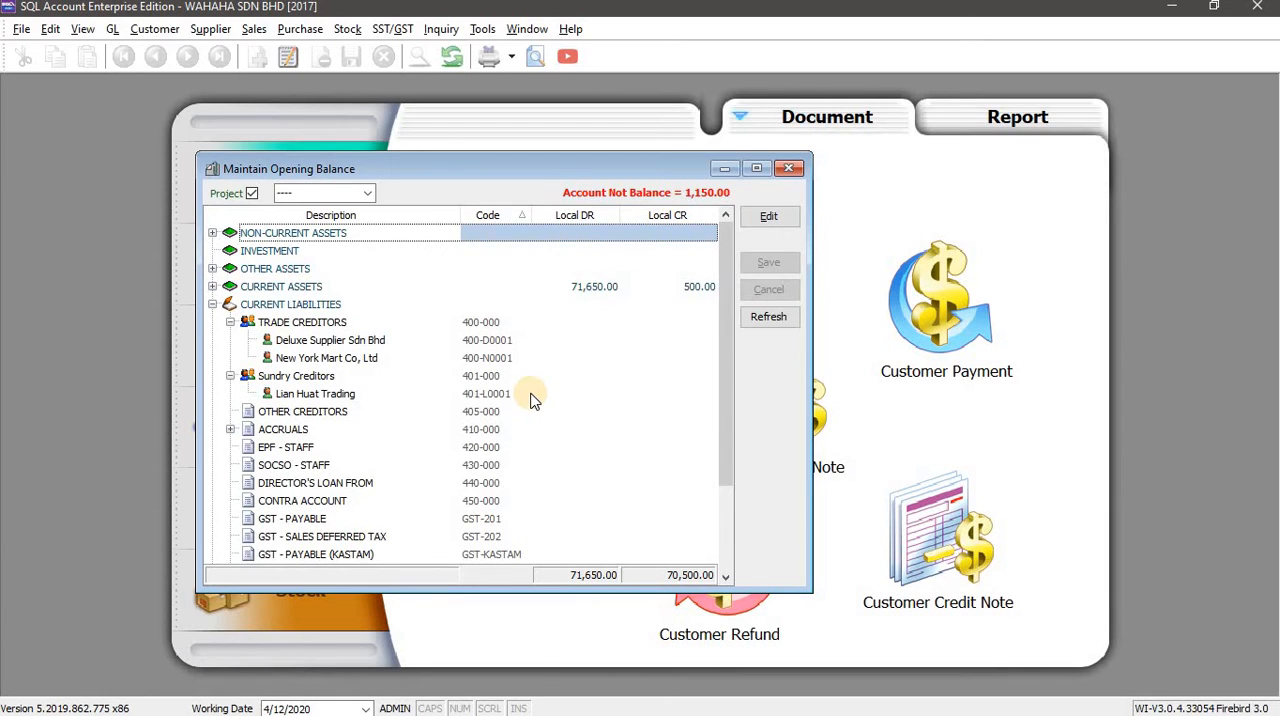
Put the opening balances in edit mode and start a new supplier invoice from Lian Huat Trading's credit balance.
{"action": "left_click", "coordinate": [770, 218]}
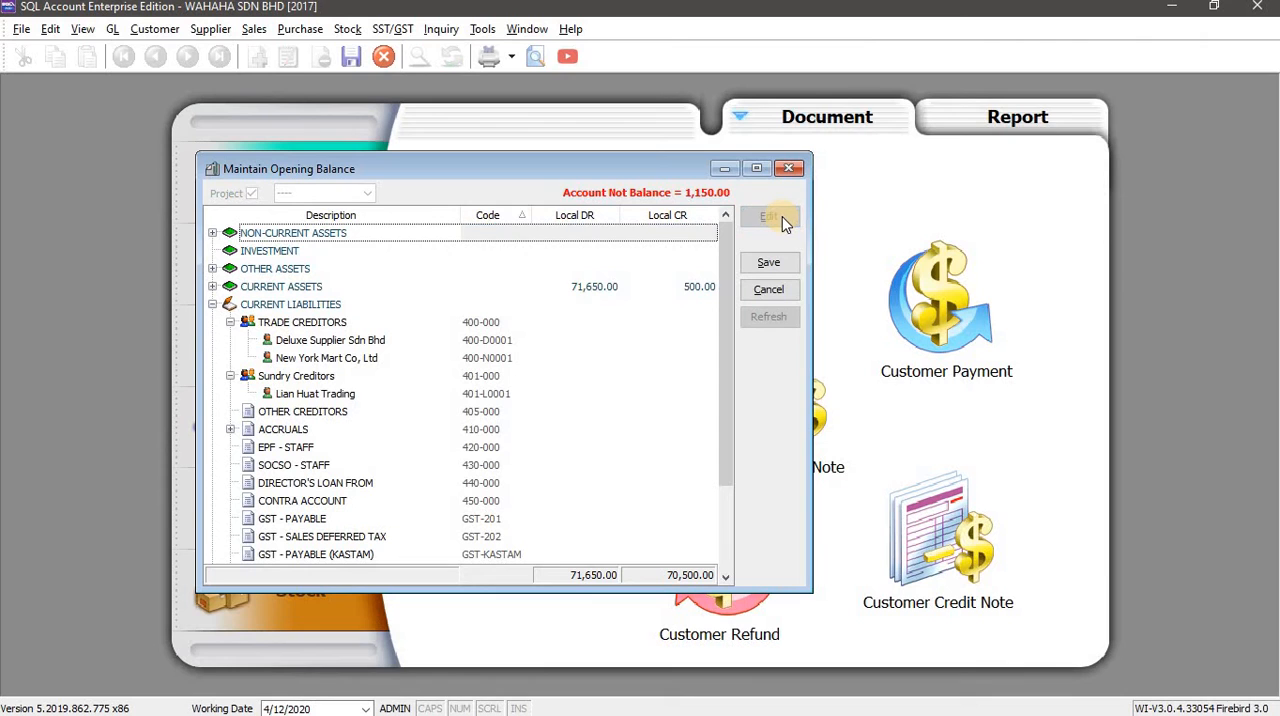
{"action": "key", "text": "alt+Tab"}
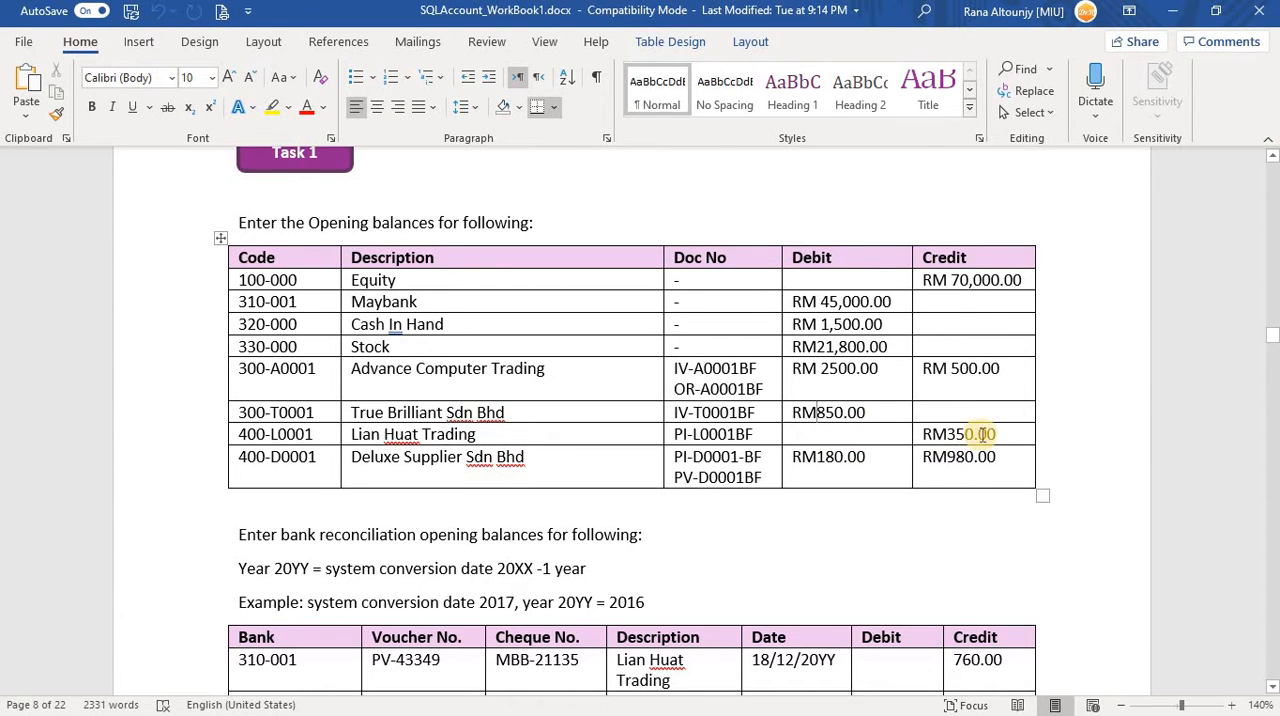
{"action": "key", "text": "alt+Tab"}
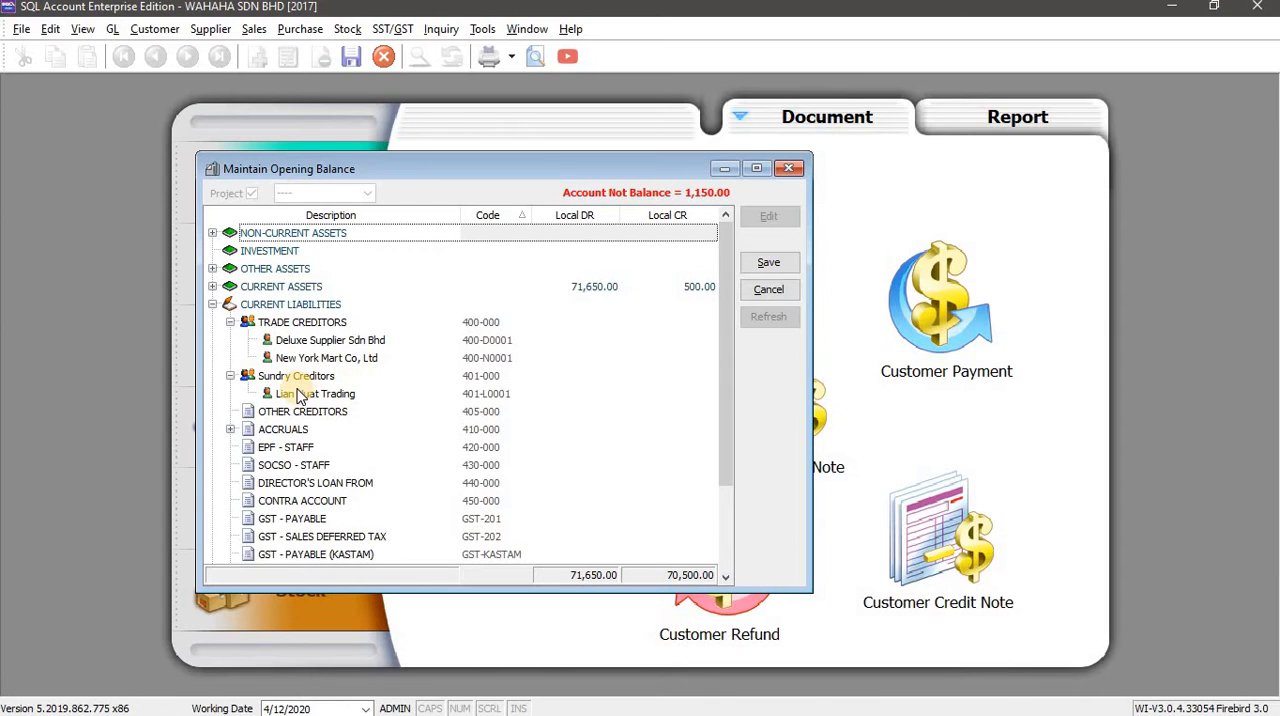
{"action": "left_click", "coordinate": [488, 394]}
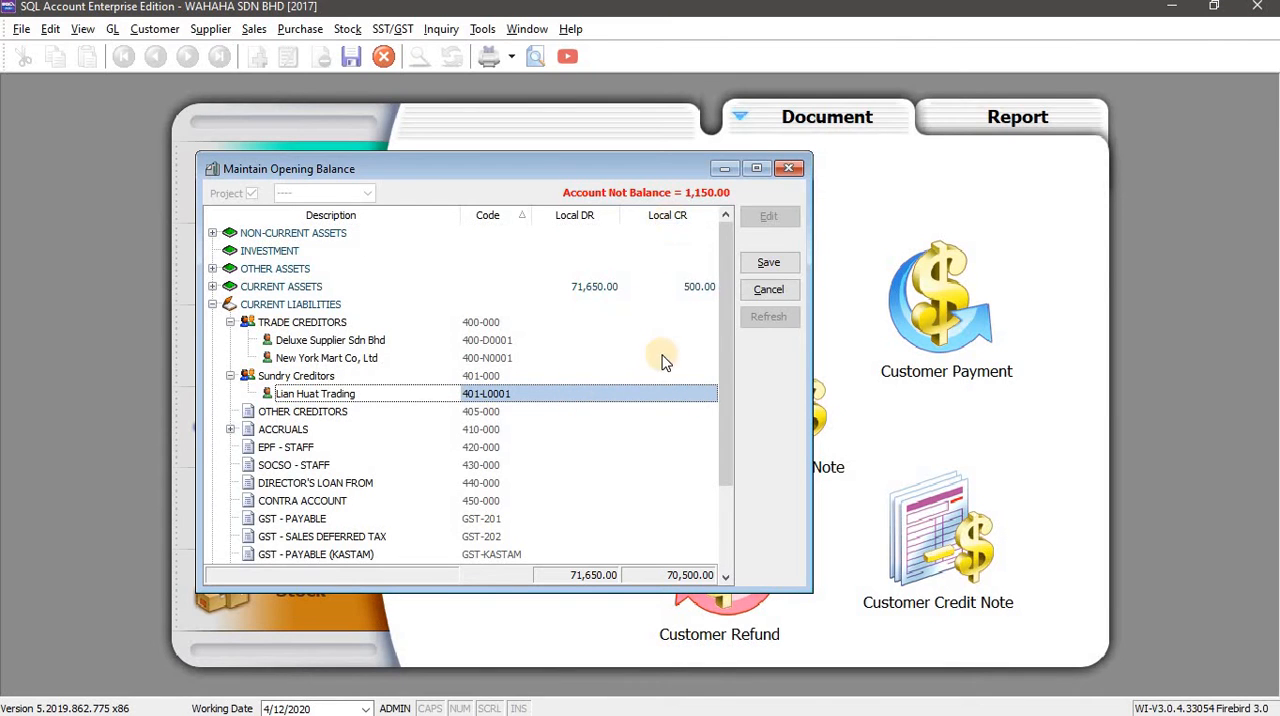
{"action": "left_click", "coordinate": [660, 394]}
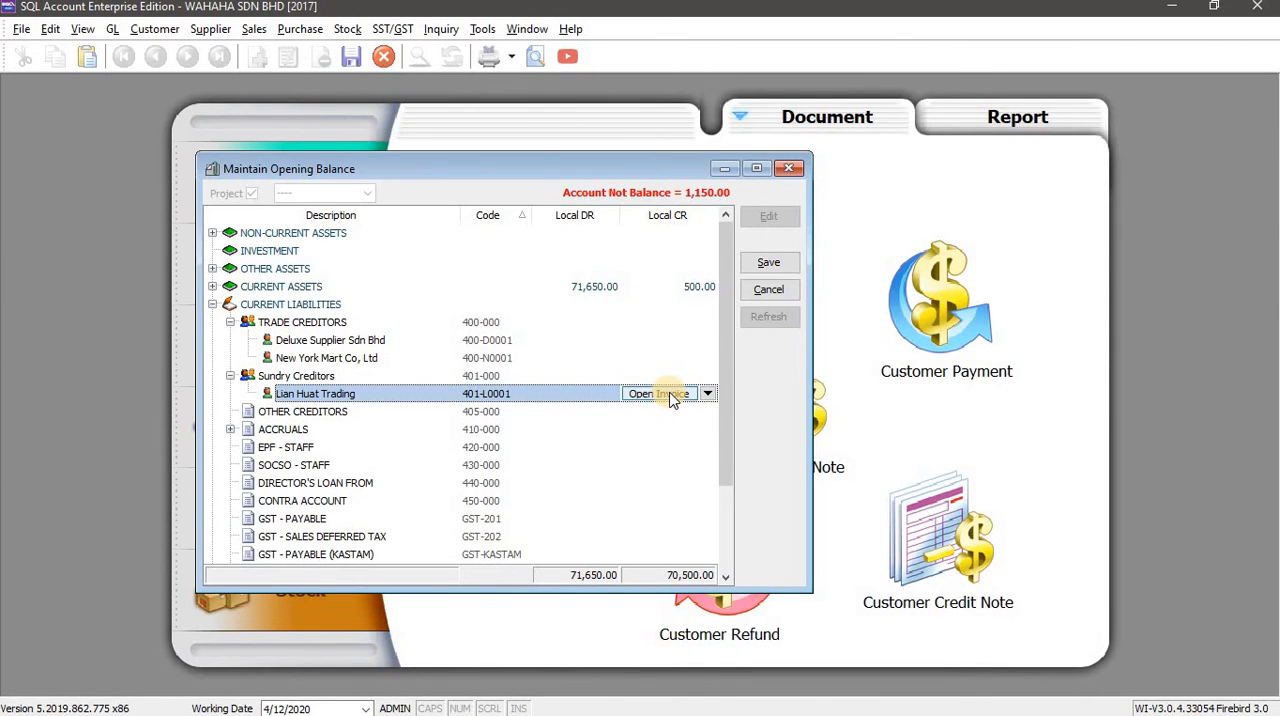
{"action": "left_click", "coordinate": [668, 394]}
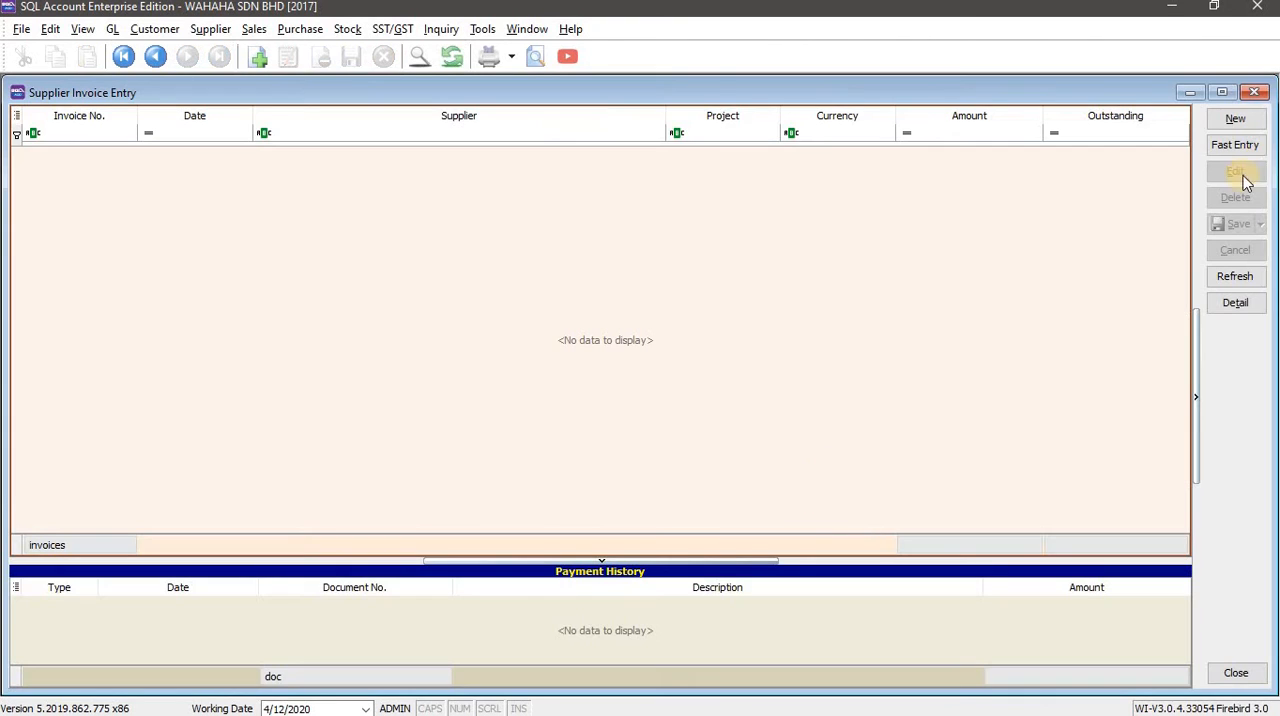
{"action": "left_click", "coordinate": [1240, 122]}
Select Lian Huat Trading (401-L0001) as the supplier of the new invoice, checking the name in the Word workbook.
{"action": "key", "text": "alt+Tab"}
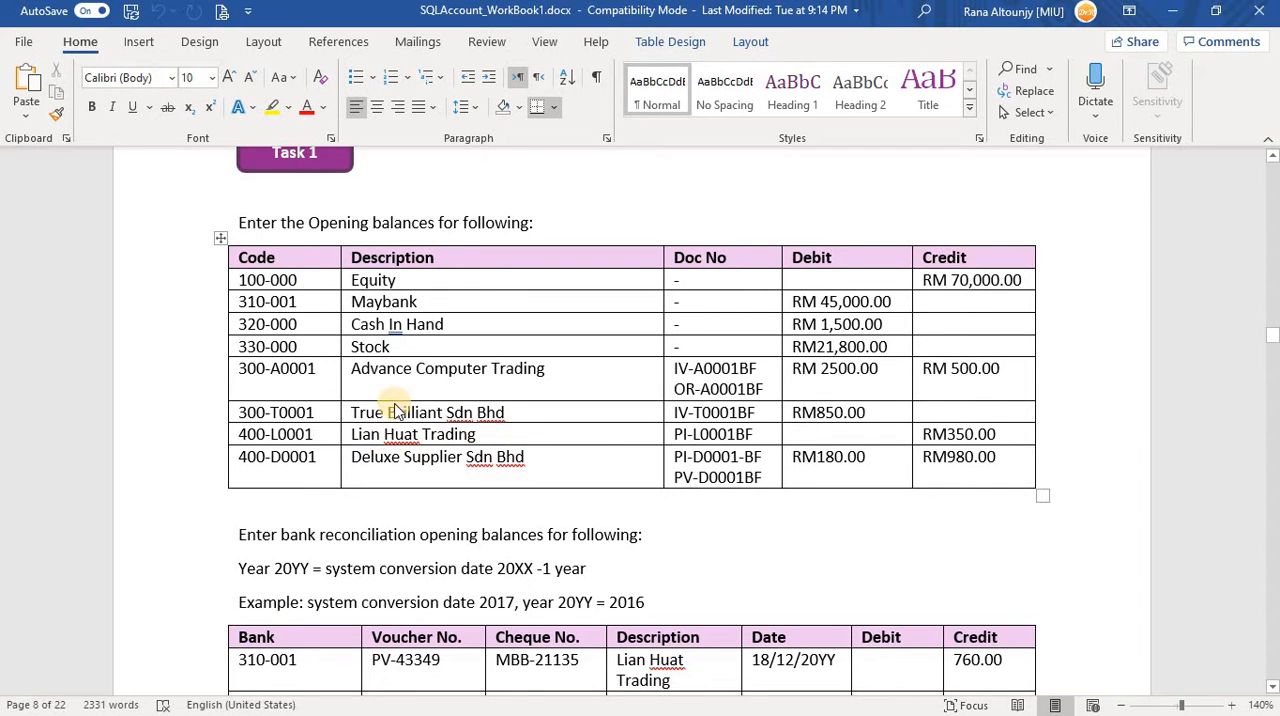
{"action": "key", "text": "alt+Tab"}
{"action": "left_click", "coordinate": [212, 124]}
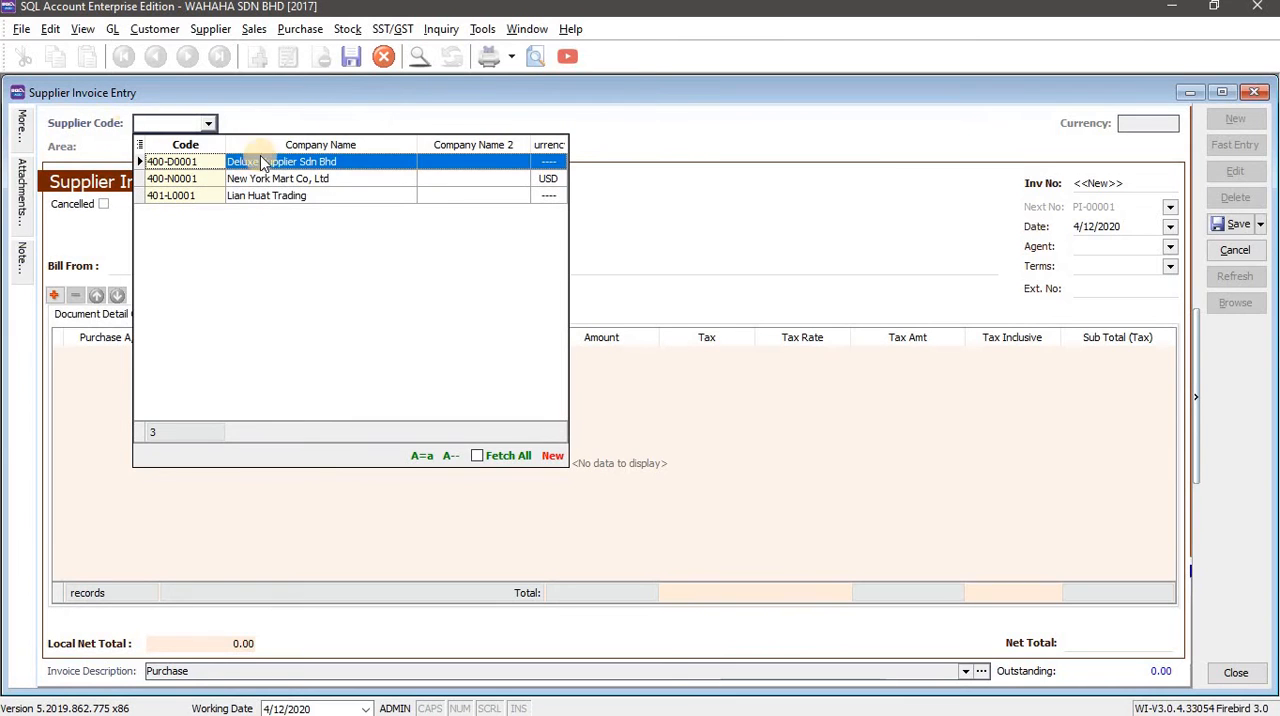
{"action": "left_click", "coordinate": [388, 235]}
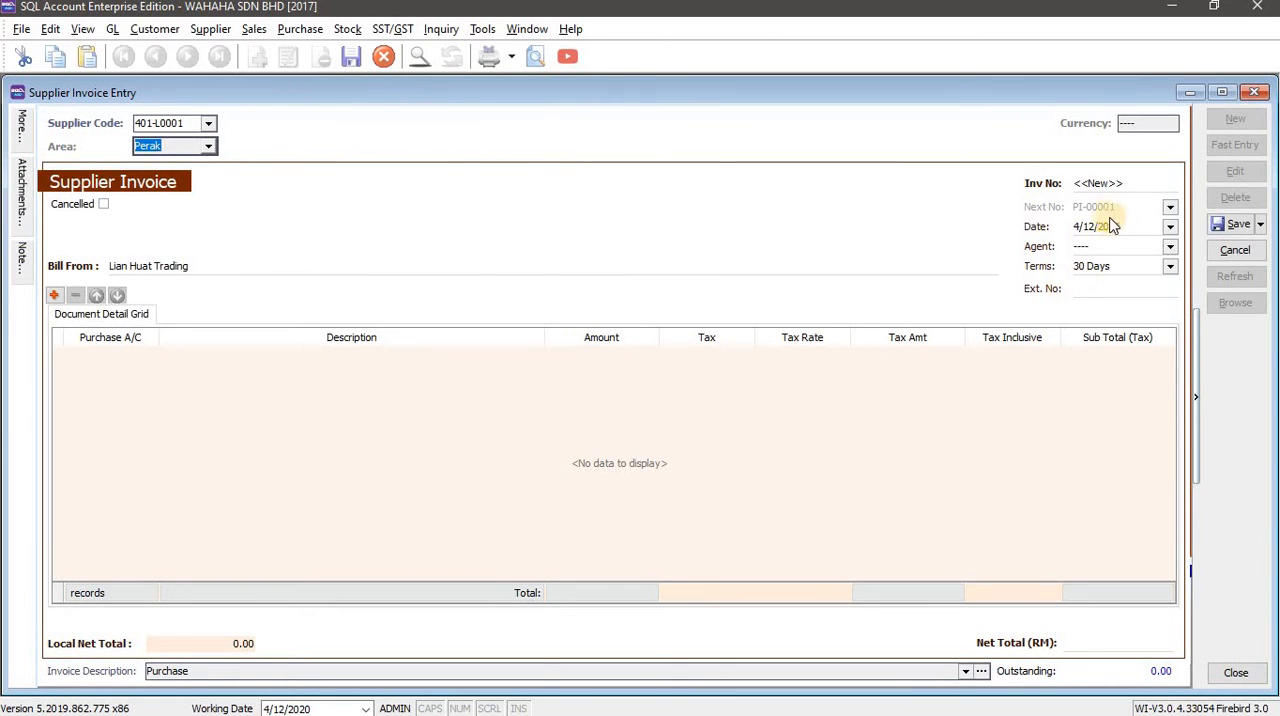
Copy Lian Huat Trading's document number PI-L0001BF from the Word workbook into the invoice number in SQL Account.
{"action": "key", "text": "alt+Tab"}
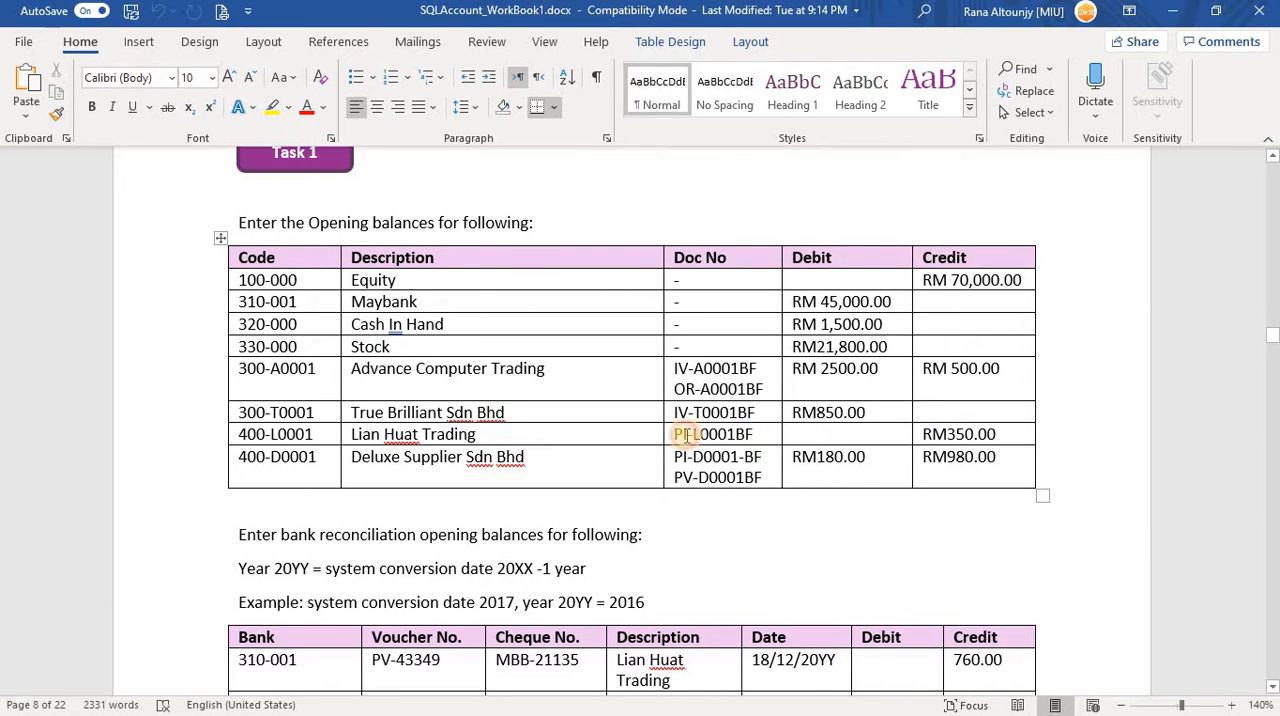
{"action": "left_click_drag", "start_coordinate": [677, 435], "coordinate": [710, 440]}
{"action": "key", "text": "ctrl+c"}
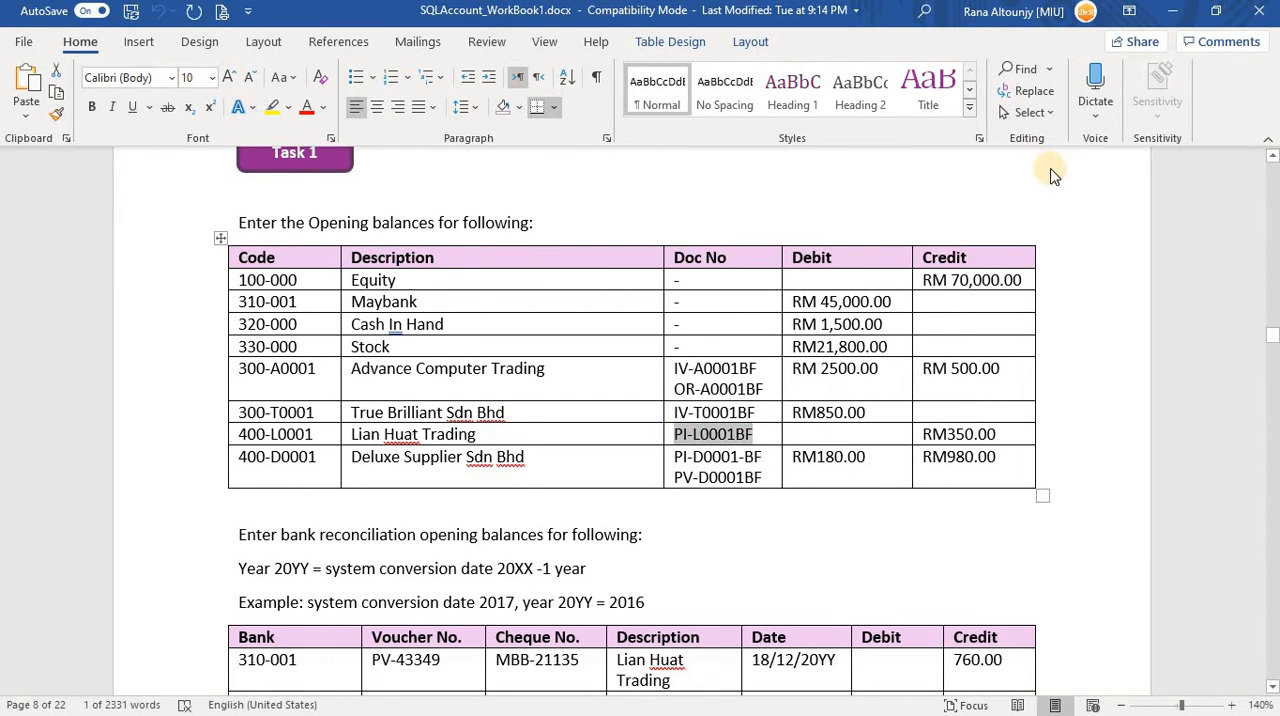
{"action": "key", "text": "alt+Tab"}
{"action": "key", "text": "ctrl+v"}
{"action": "key", "text": "alt+Tab"}
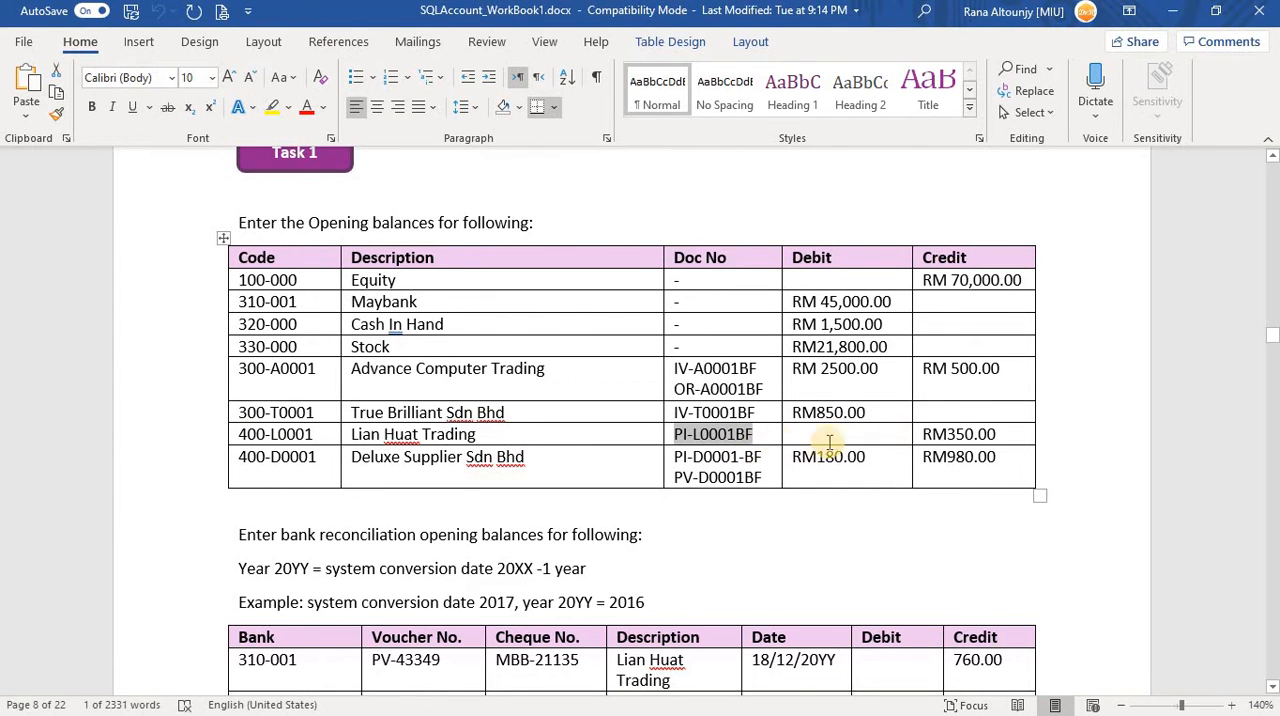
{"action": "key", "text": "alt+Tab"}
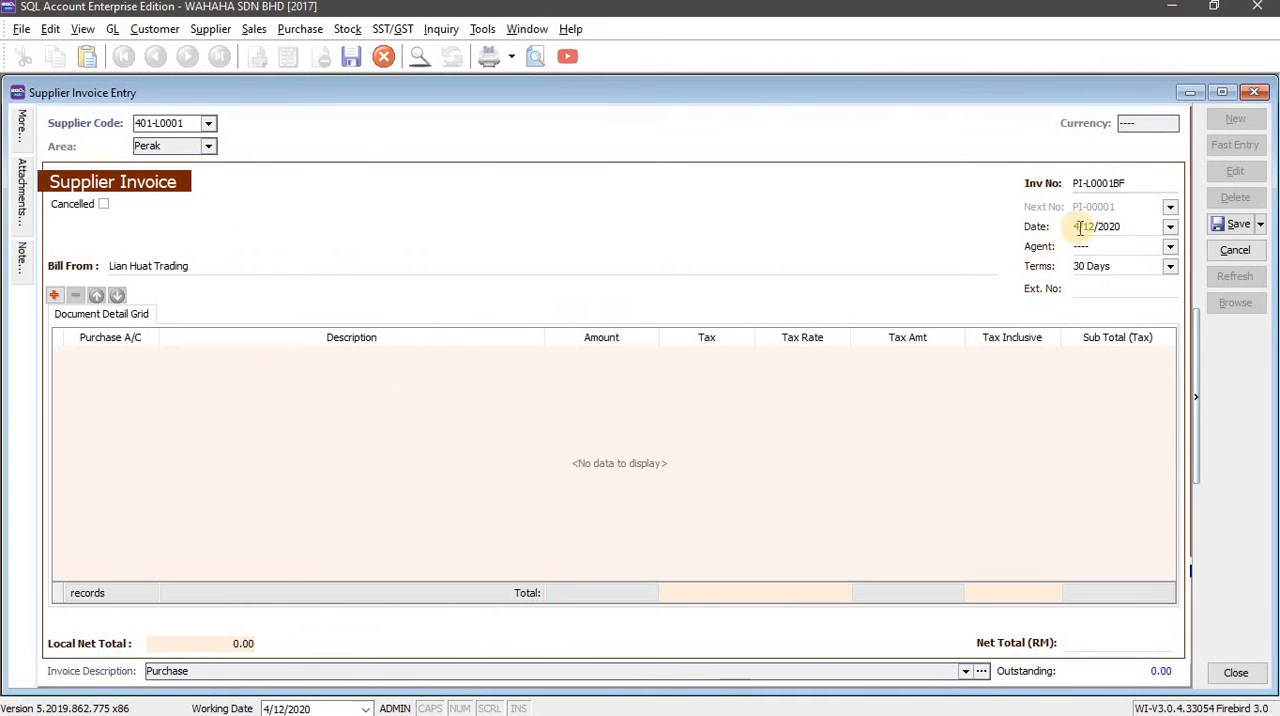
Set the supplier invoice date to 31/12/2016.
{"action": "left_click", "coordinate": [1080, 227]}
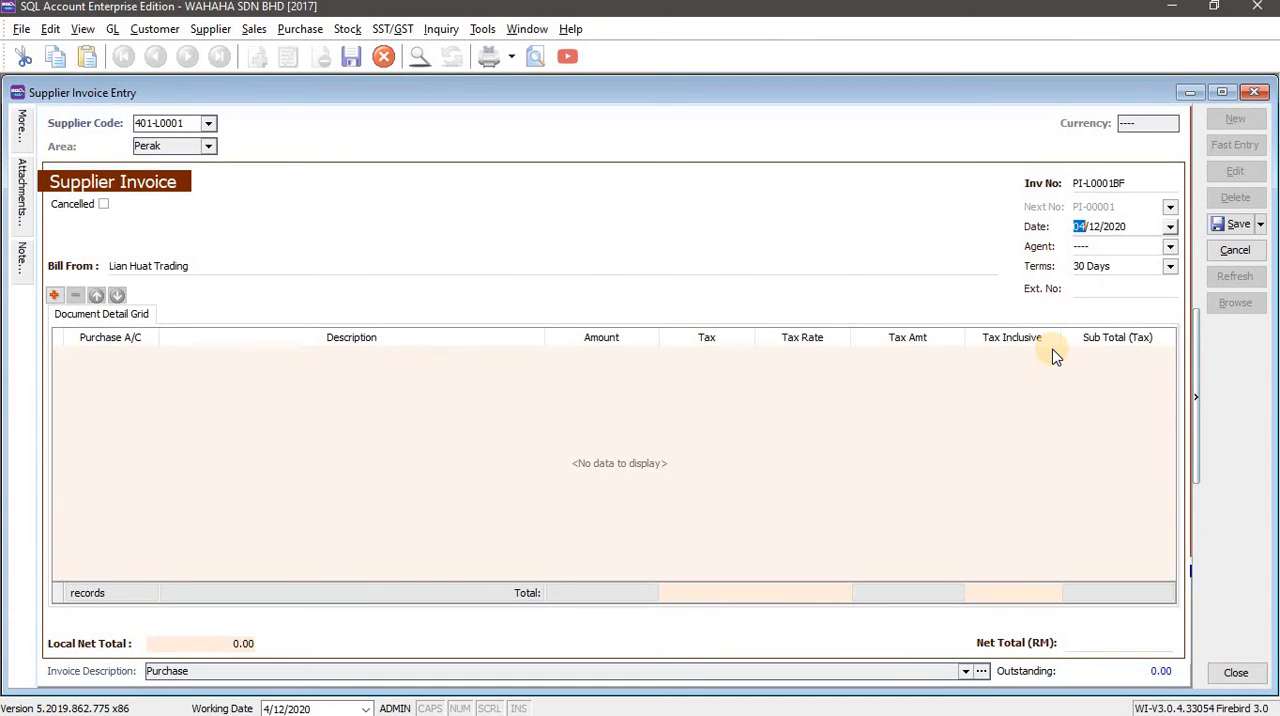
{"action": "type", "text": "31/12/2016"}
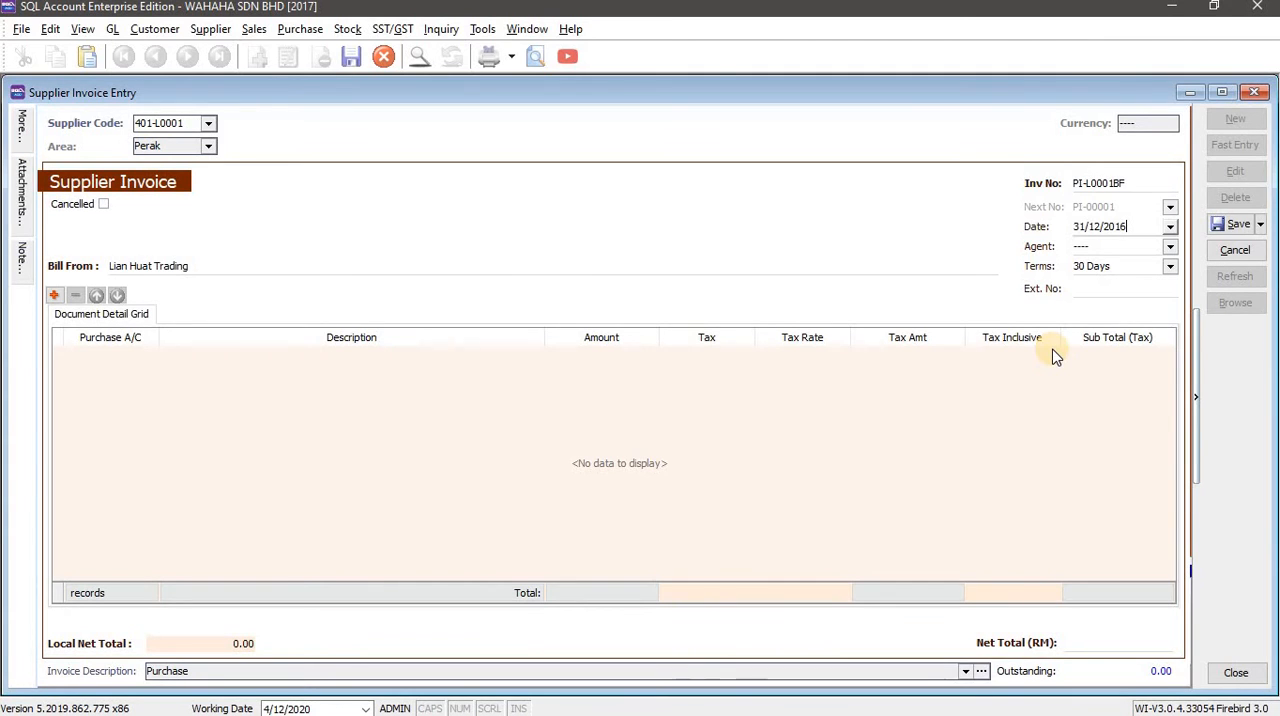
{"action": "key", "text": "Tab"}
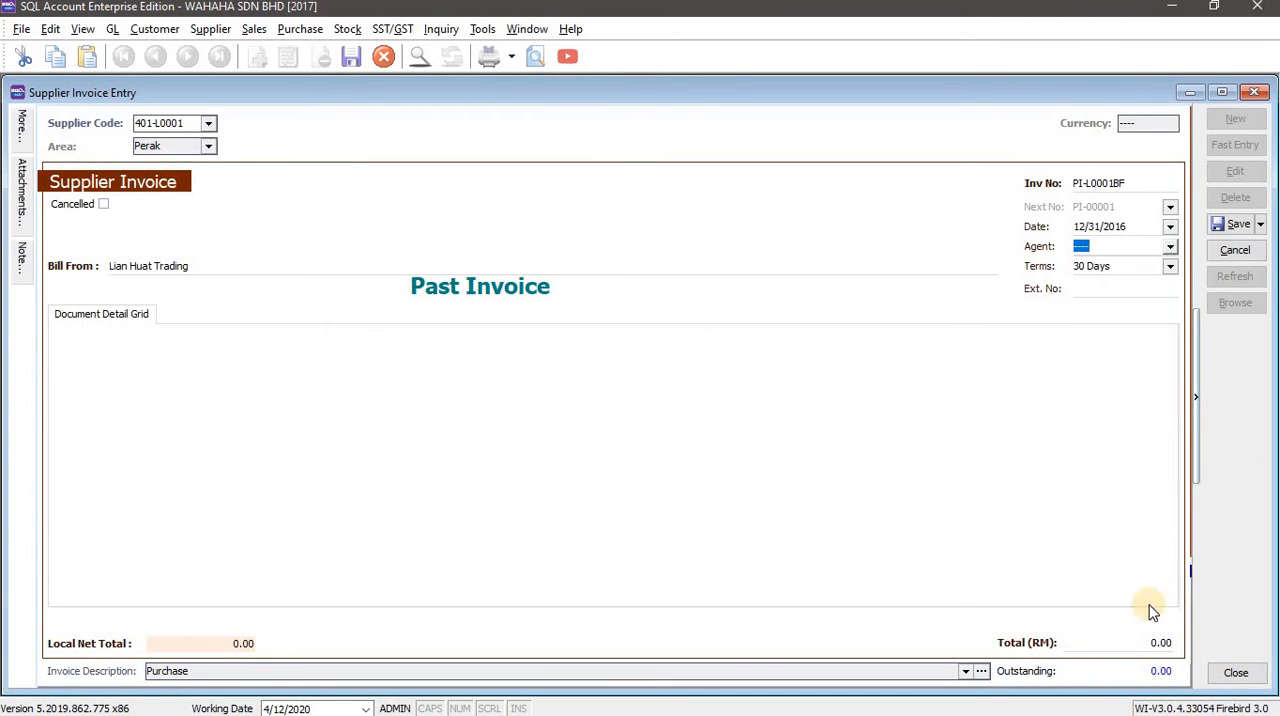
Set the past invoice's total to RM 350 and save the supplier invoice.
{"action": "left_click", "coordinate": [1148, 641]}
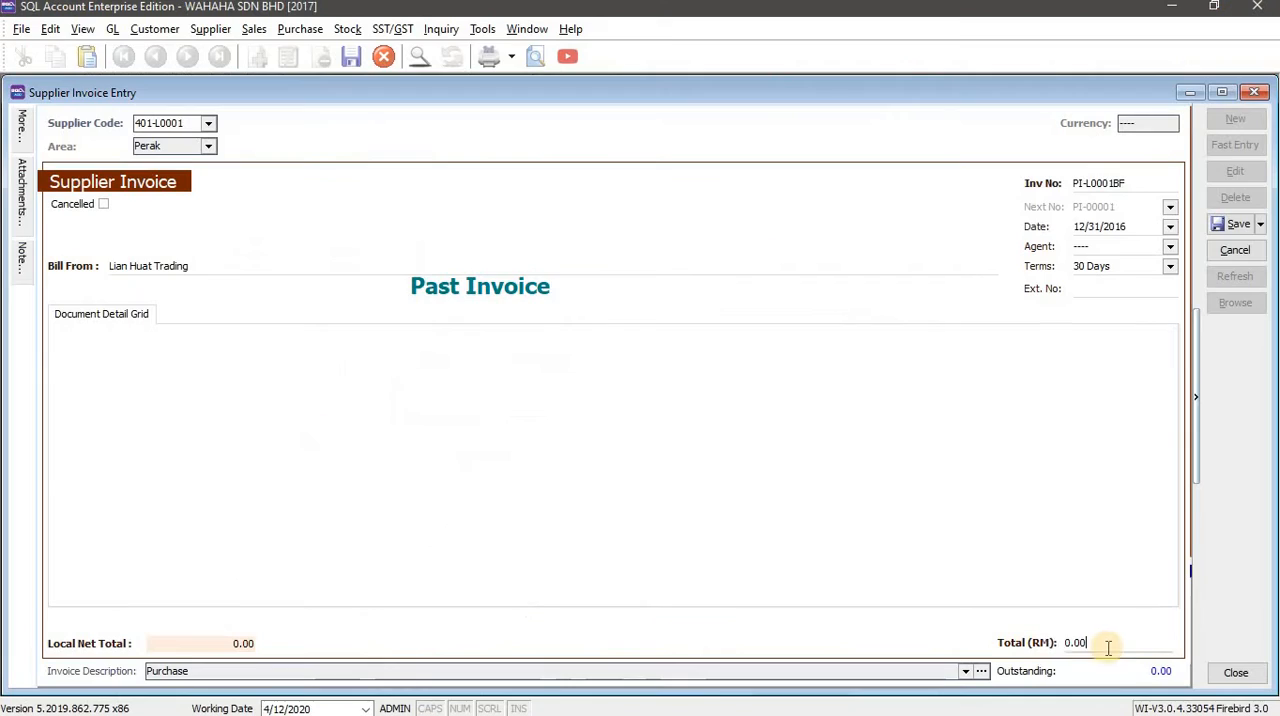
{"action": "left_click_drag", "start_coordinate": [1108, 647], "coordinate": [1060, 641]}
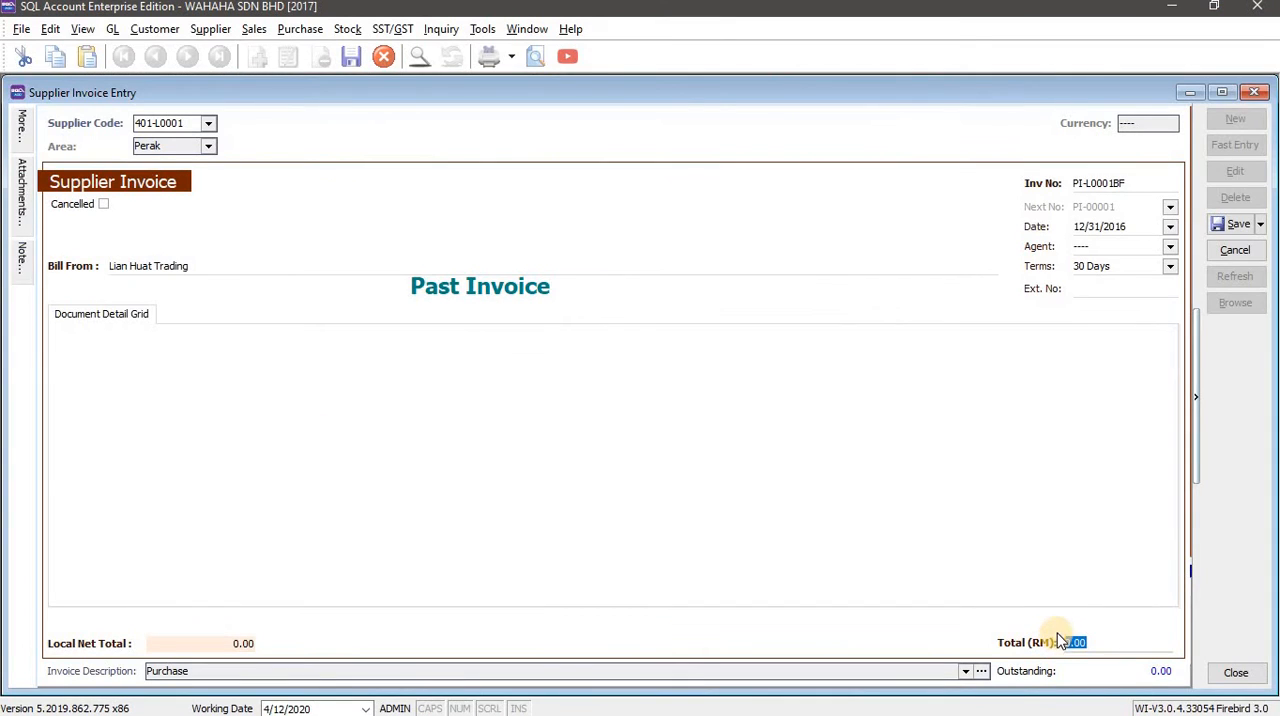
{"action": "type", "text": "350"}
{"action": "key", "text": "Tab"}
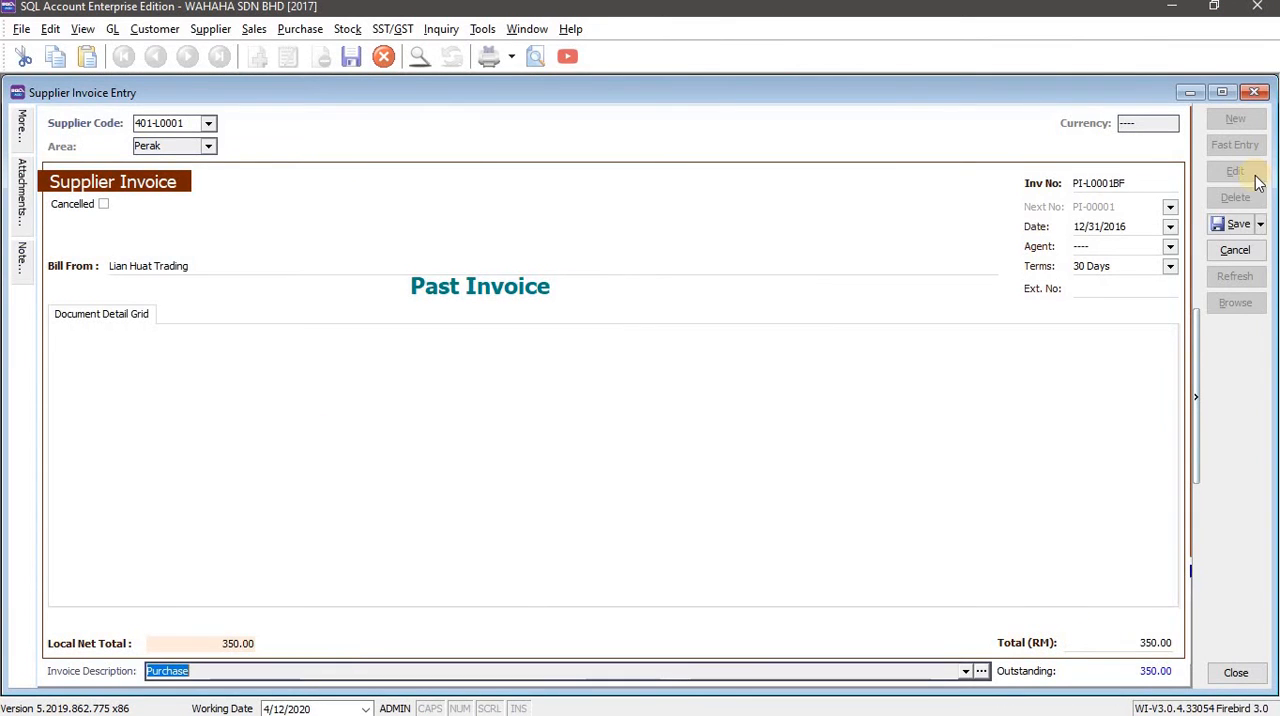
{"action": "left_click", "coordinate": [1236, 226]}
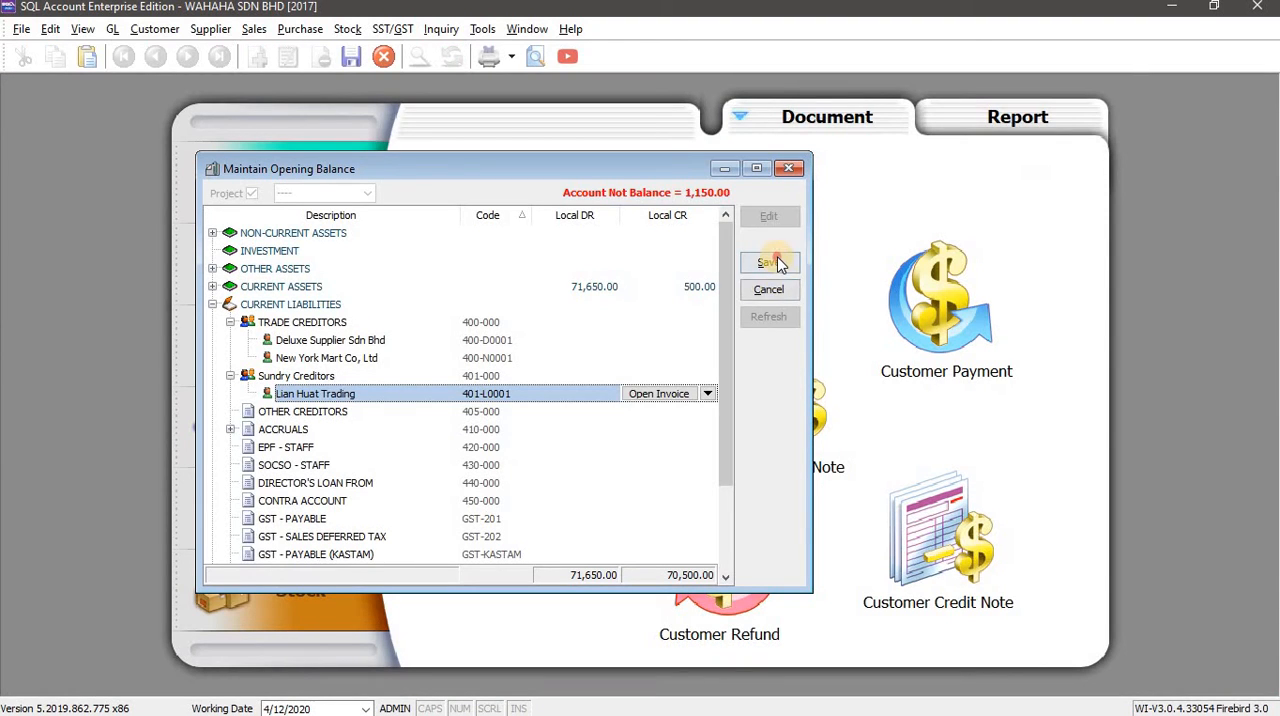
Save and refresh the opening balances, and expand Current Liabilities and Sundry Creditors to check Lian Huat Trading's balance.
{"action": "left_click", "coordinate": [769, 262]}
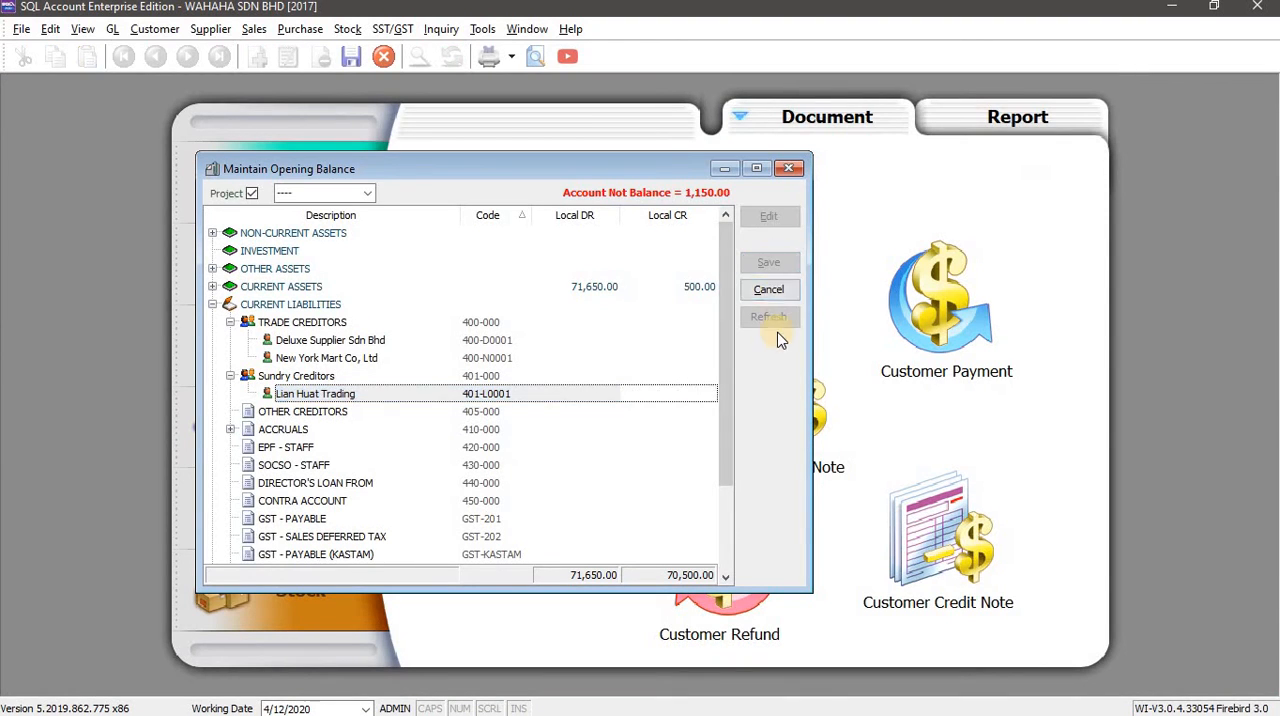
{"action": "left_click", "coordinate": [779, 327]}
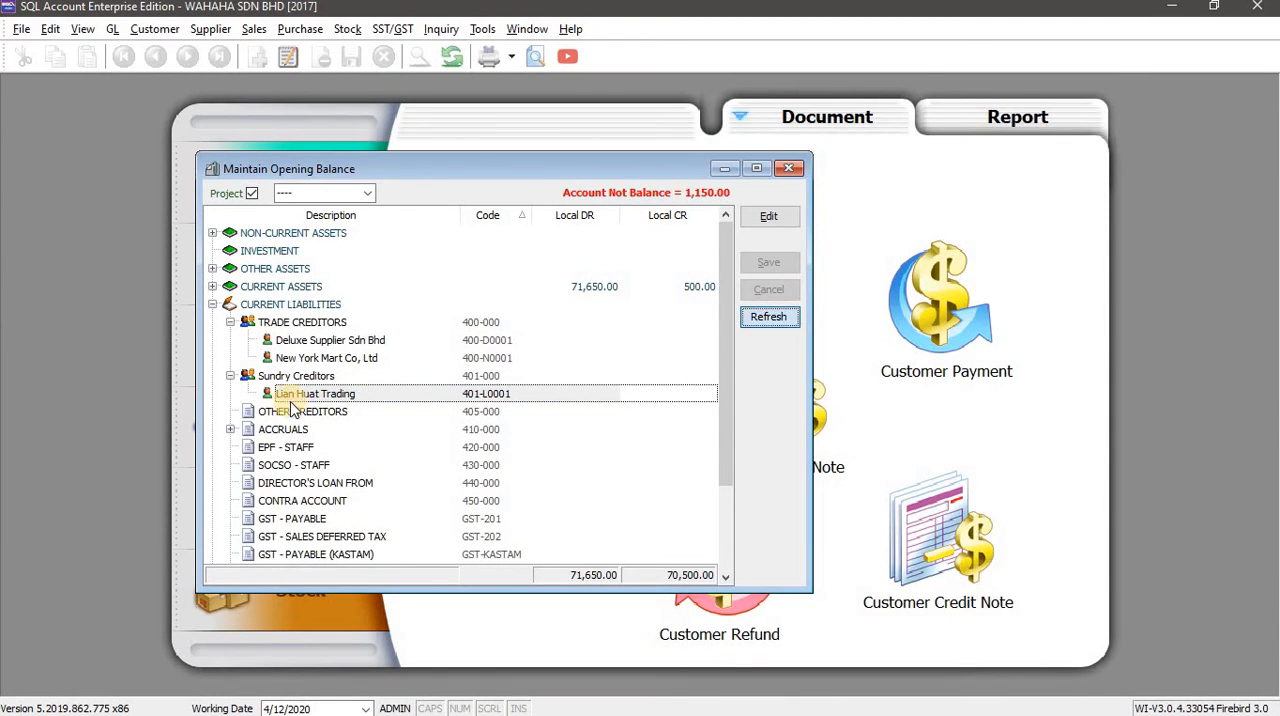
{"action": "left_click", "coordinate": [212, 304]}
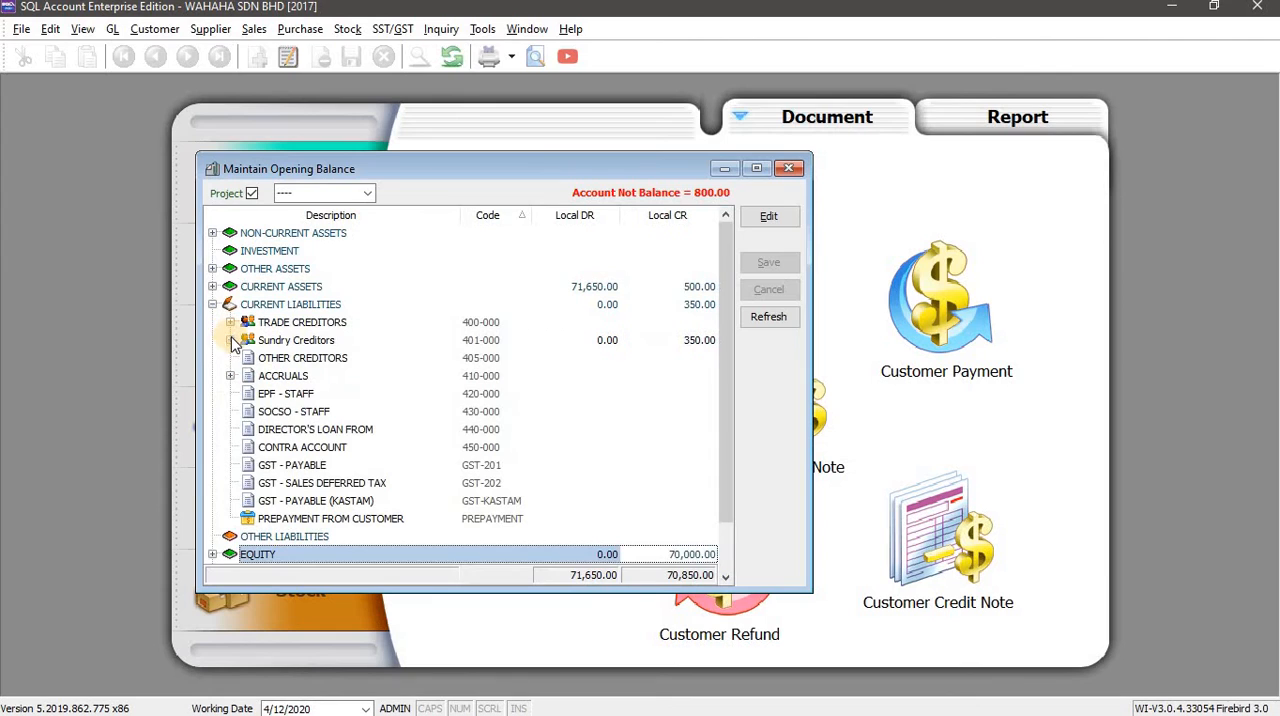
{"action": "left_click", "coordinate": [230, 340]}
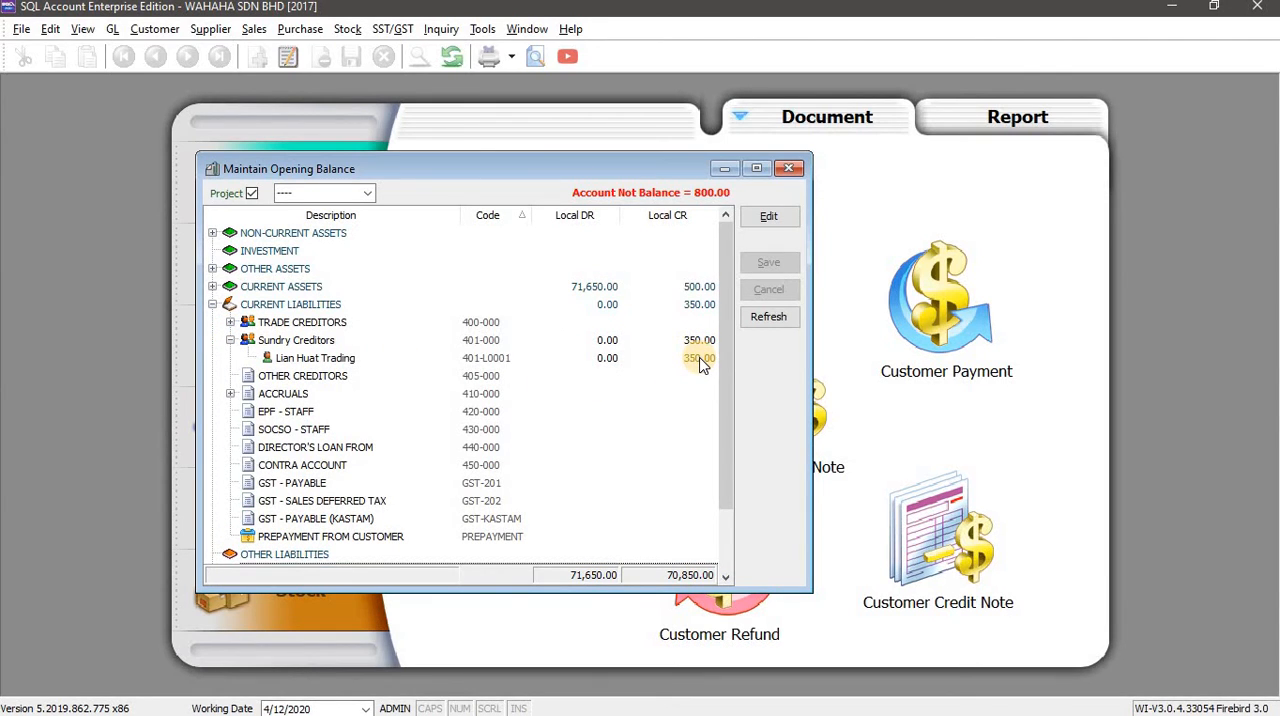
Check Deluxe Supplier Sdn Bhd's row in the Word workbook, then edit the opening balances and open its credit-side invoice entry under Trade Creditors.
{"action": "key", "text": "alt+Tab"}
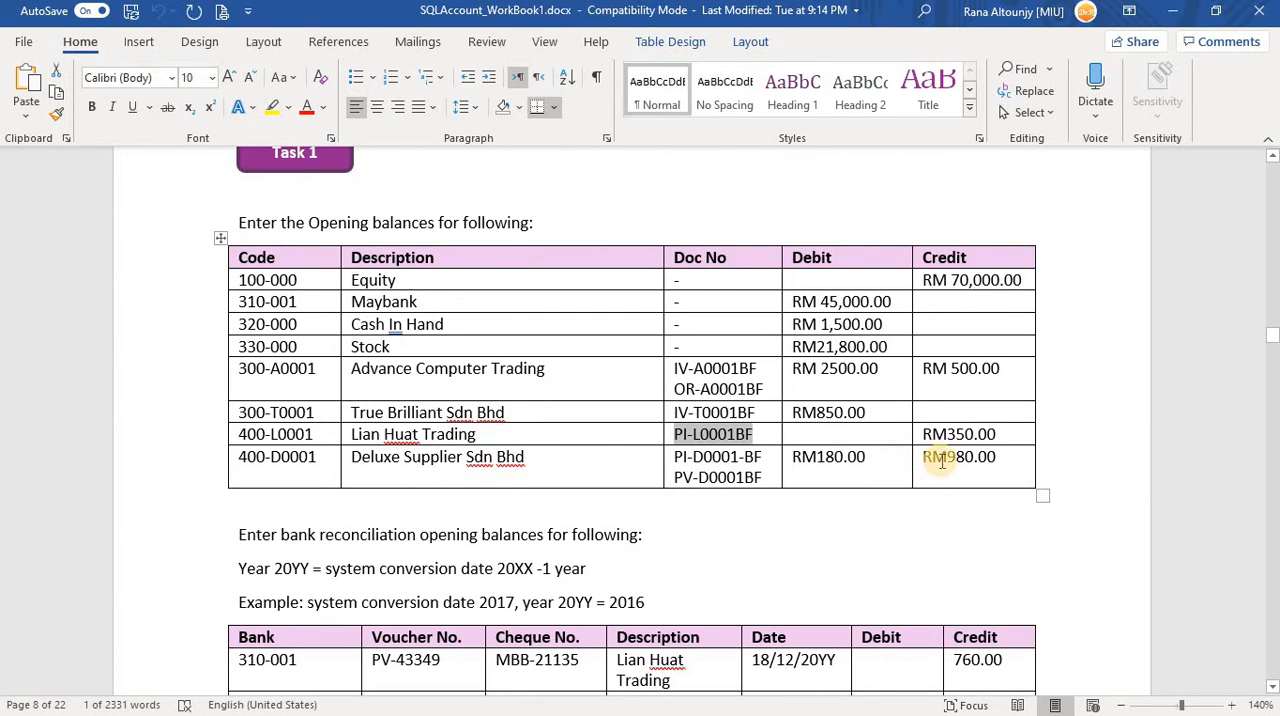
{"action": "left_click", "coordinate": [518, 456]}
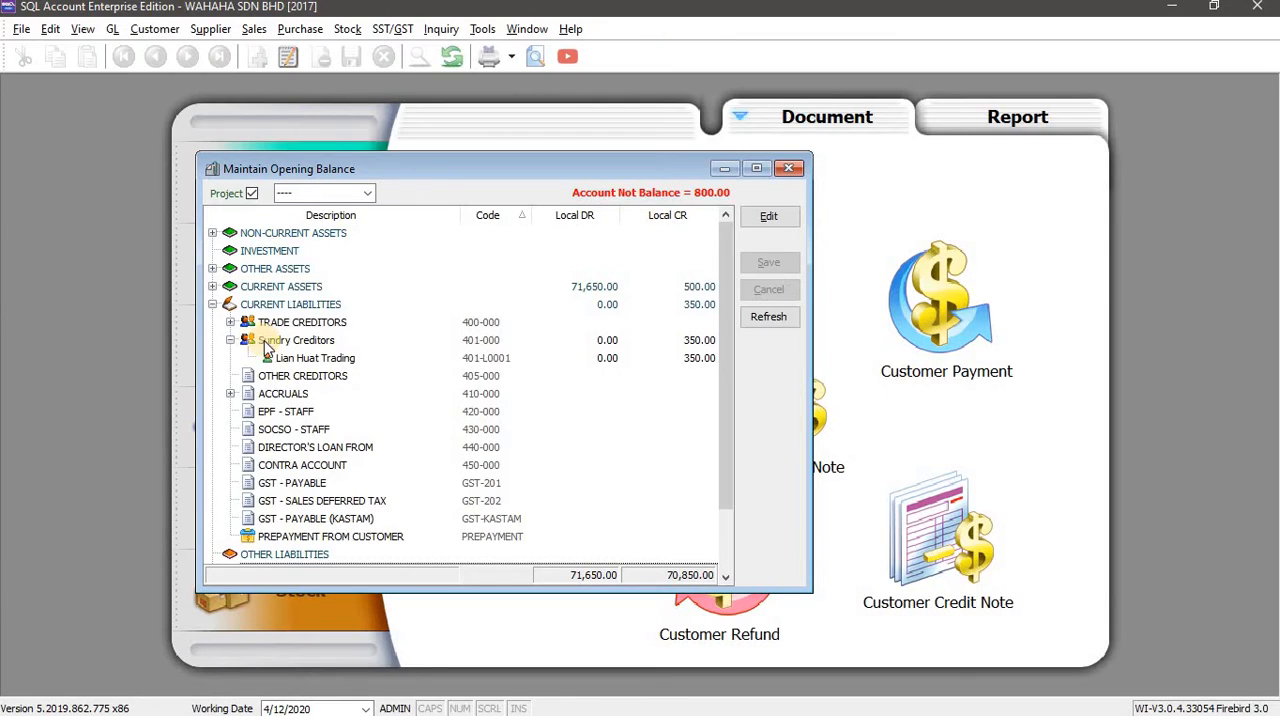
{"action": "left_click", "coordinate": [230, 322]}
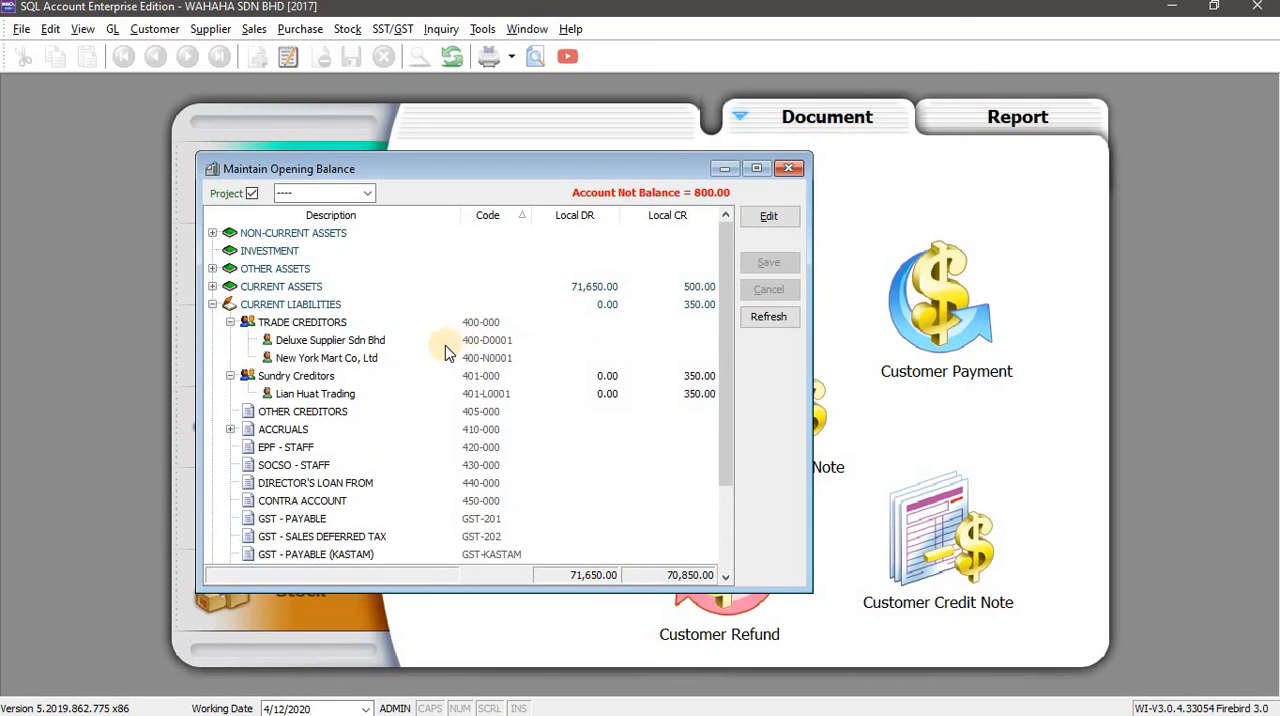
{"action": "left_click", "coordinate": [590, 340]}
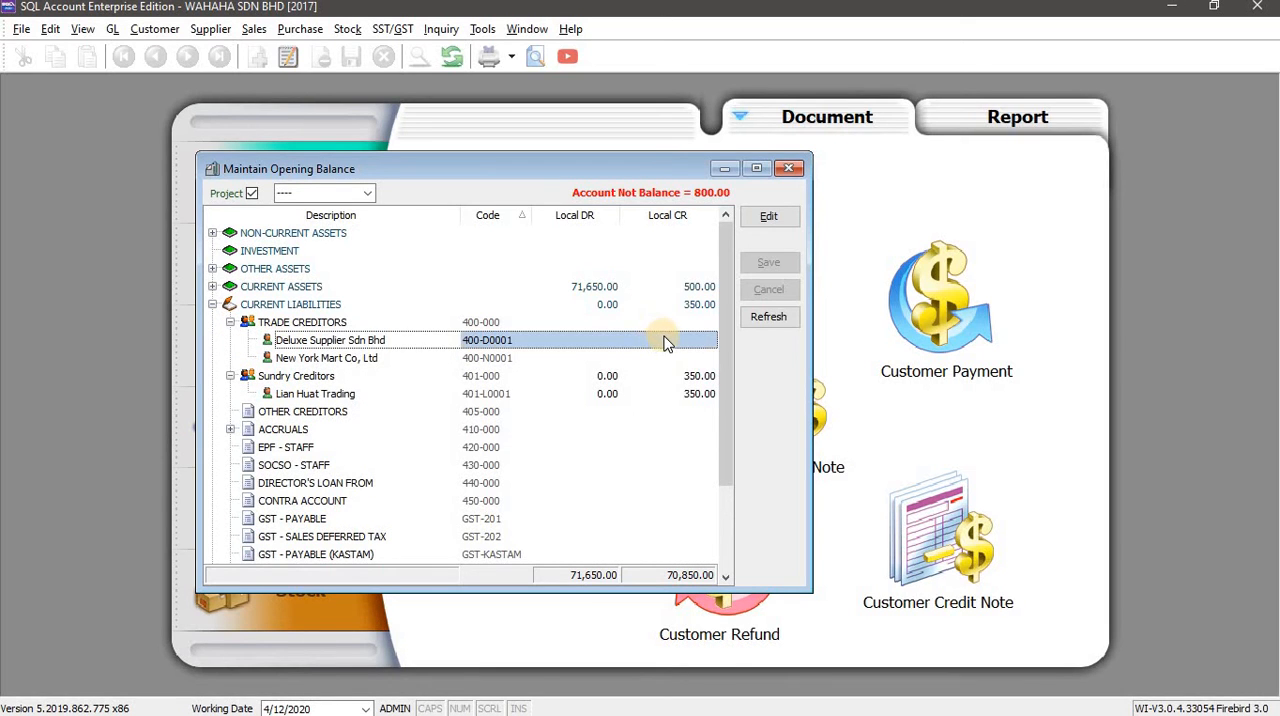
{"action": "left_click", "coordinate": [673, 340]}
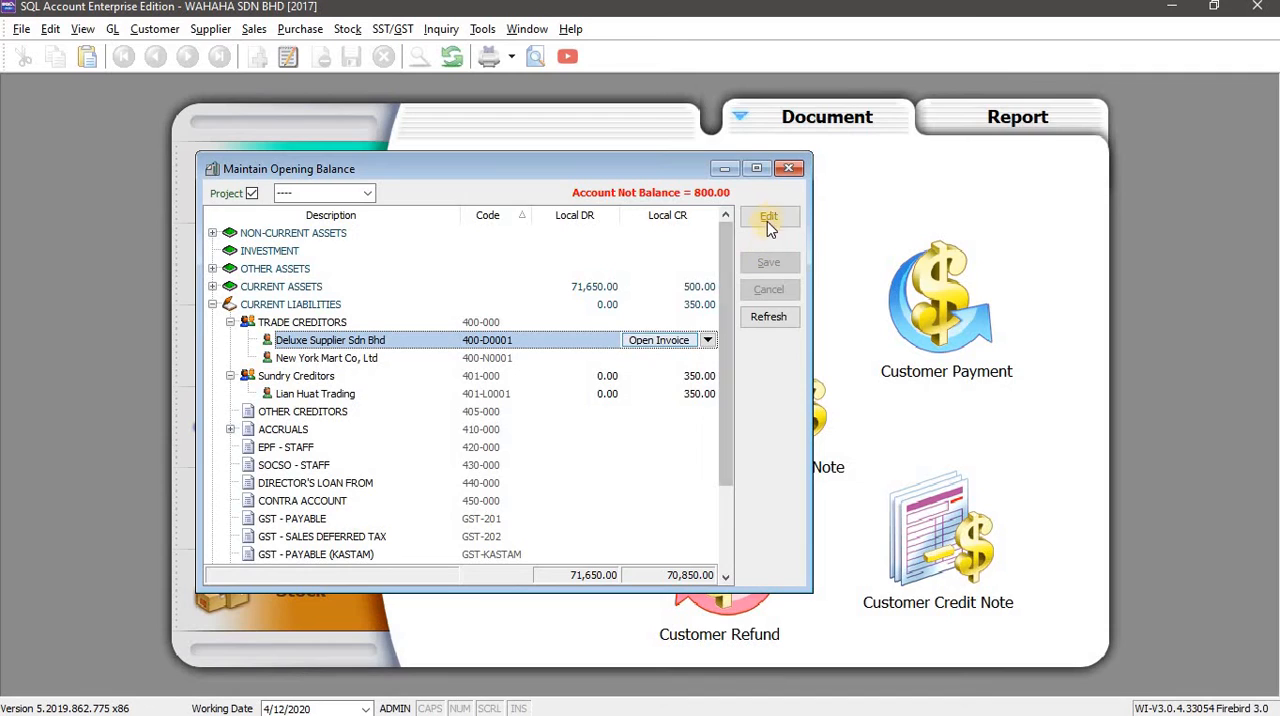
{"action": "left_click", "coordinate": [768, 218]}
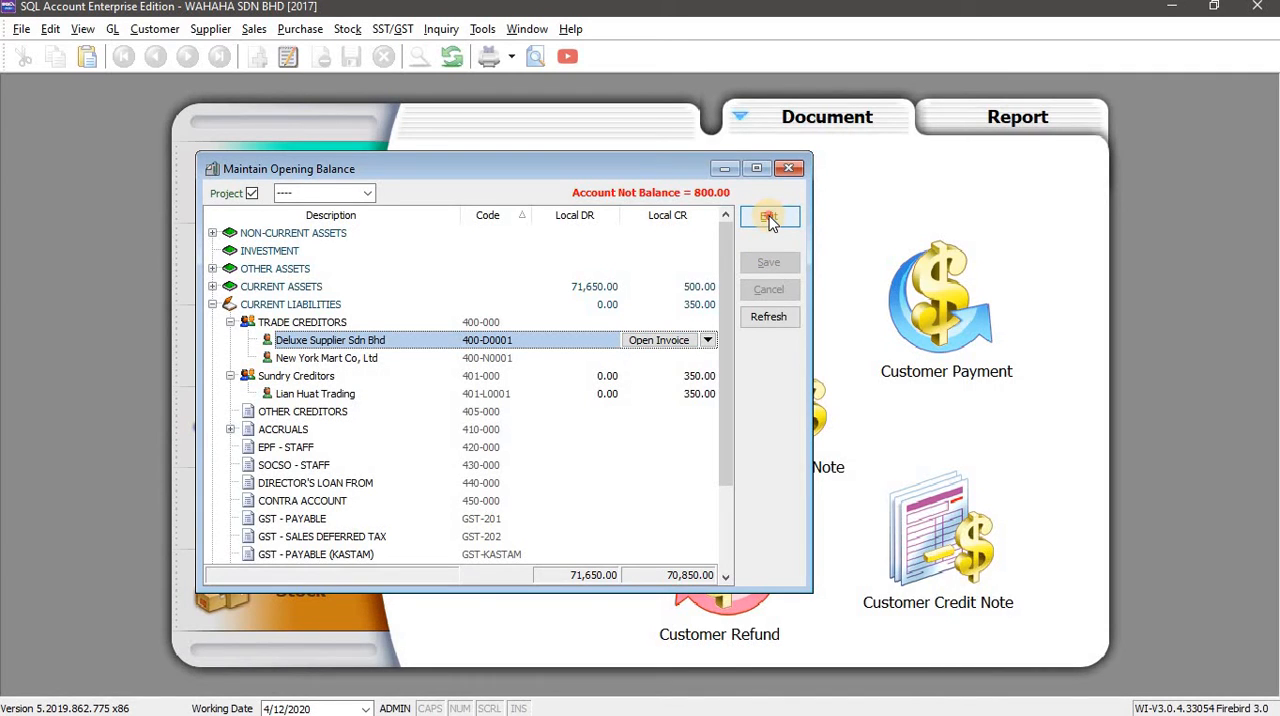
{"action": "left_click", "coordinate": [673, 342]}
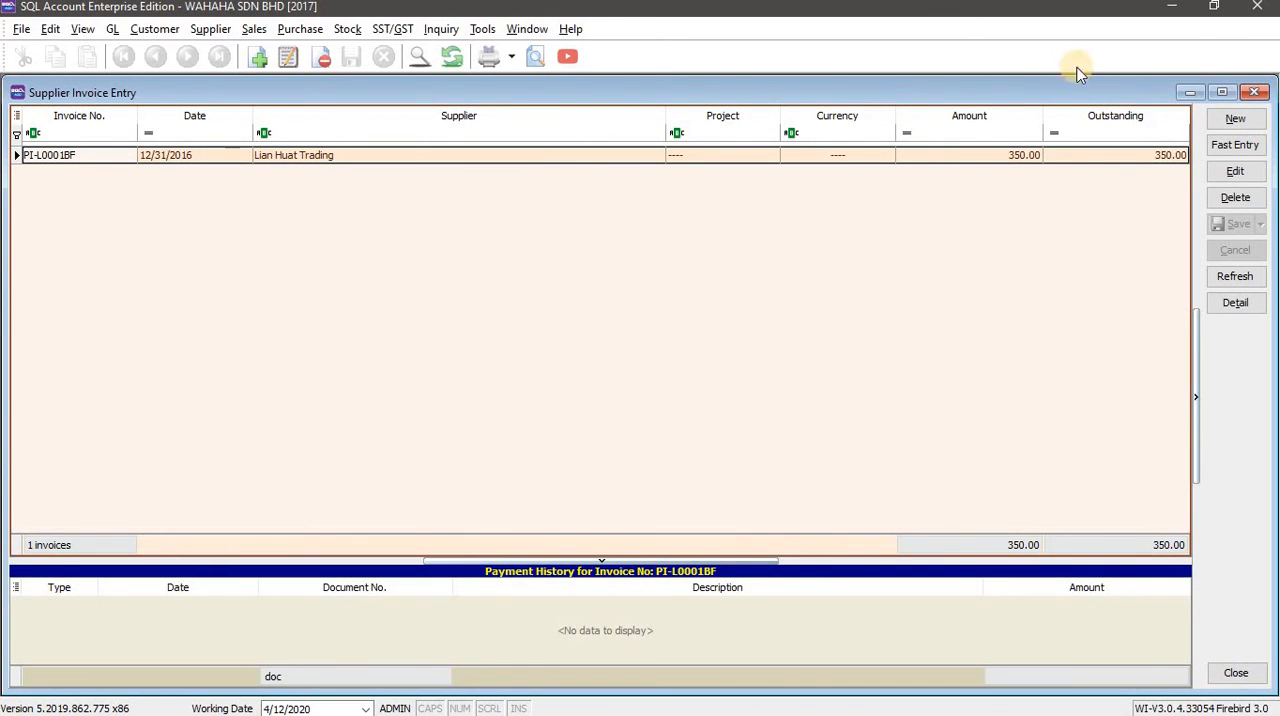
Create a new supplier invoice for Deluxe Supplier Sdn Bhd (400-D0001).
{"action": "left_click", "coordinate": [1235, 118]}
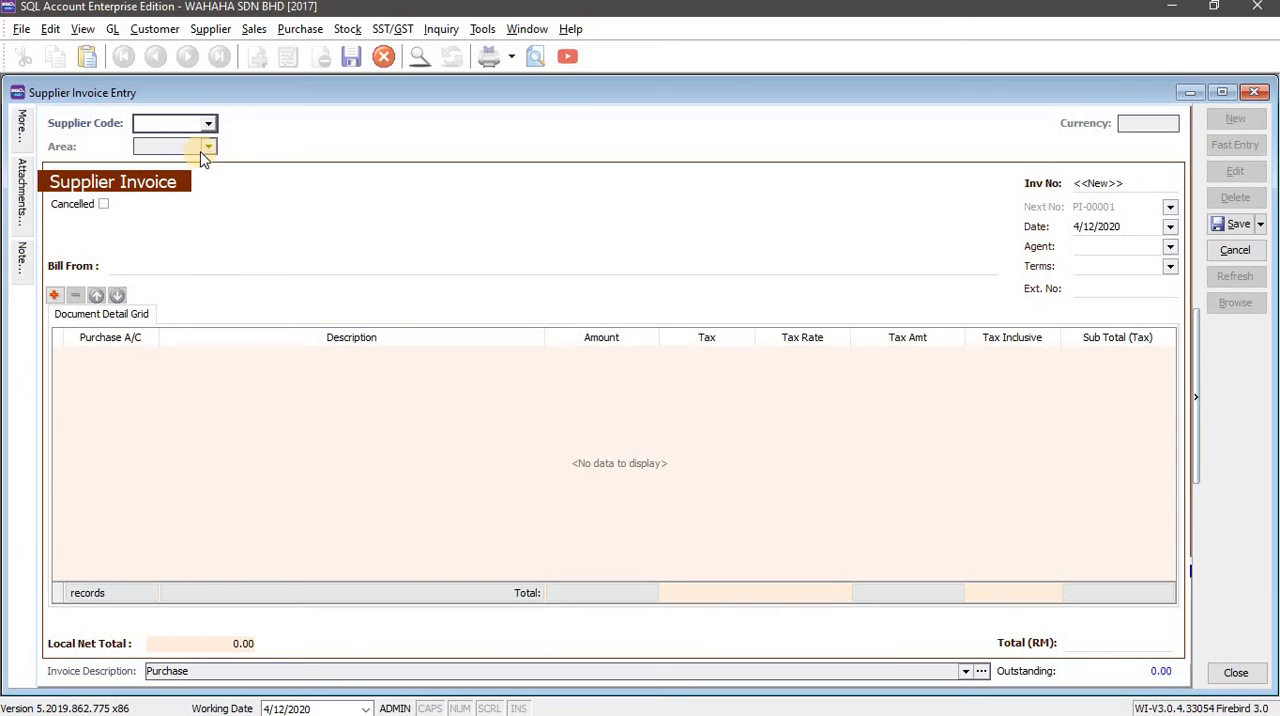
{"action": "key", "text": "alt+Tab"}
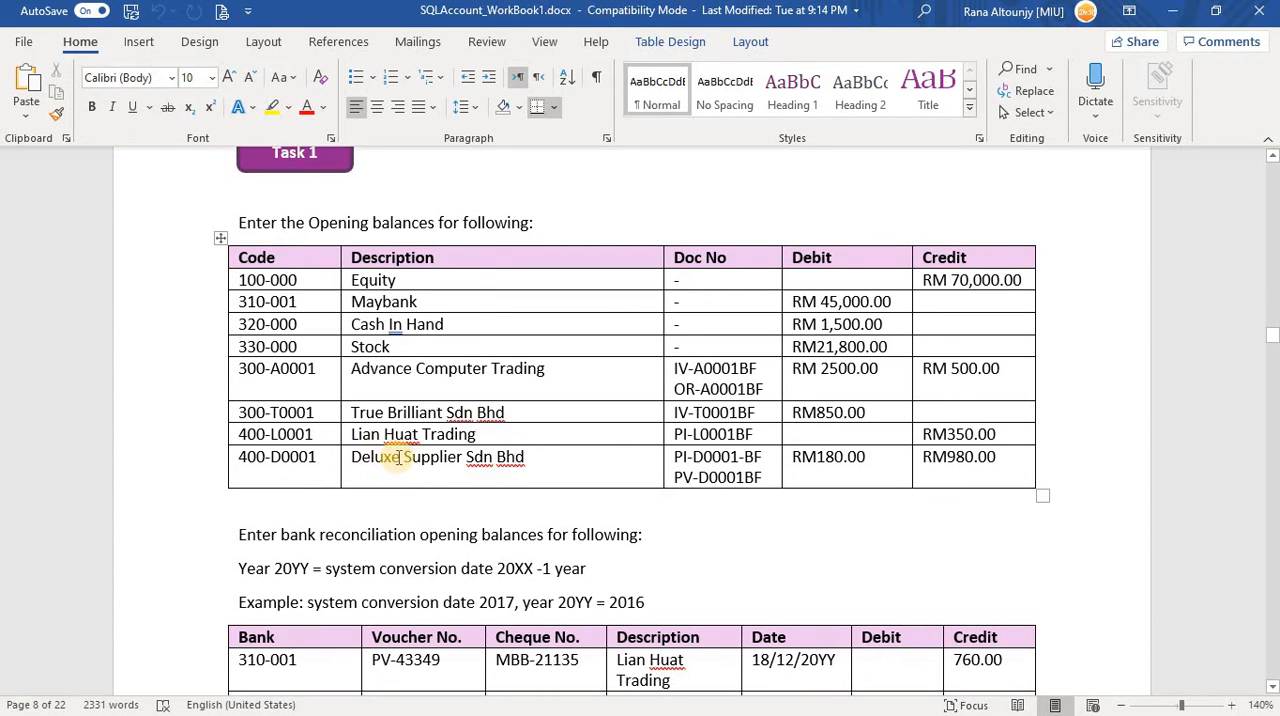
{"action": "key", "text": "alt+Tab"}
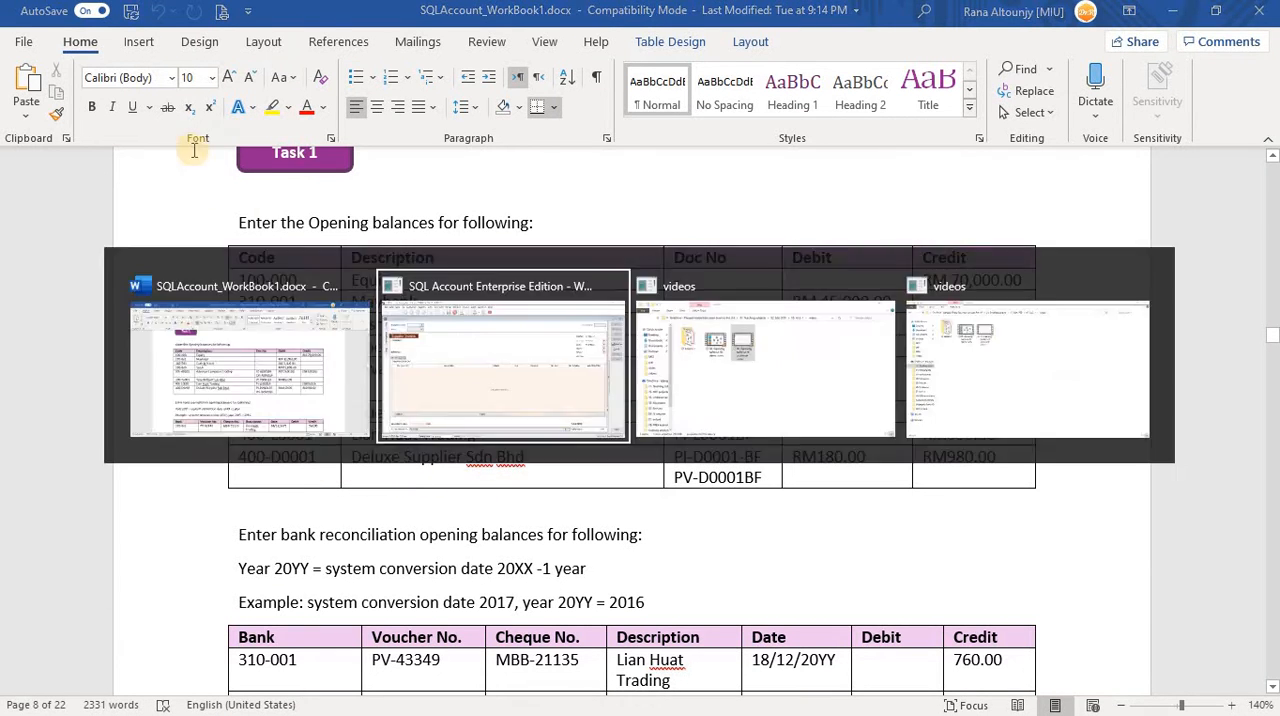
{"action": "left_click", "coordinate": [208, 125]}
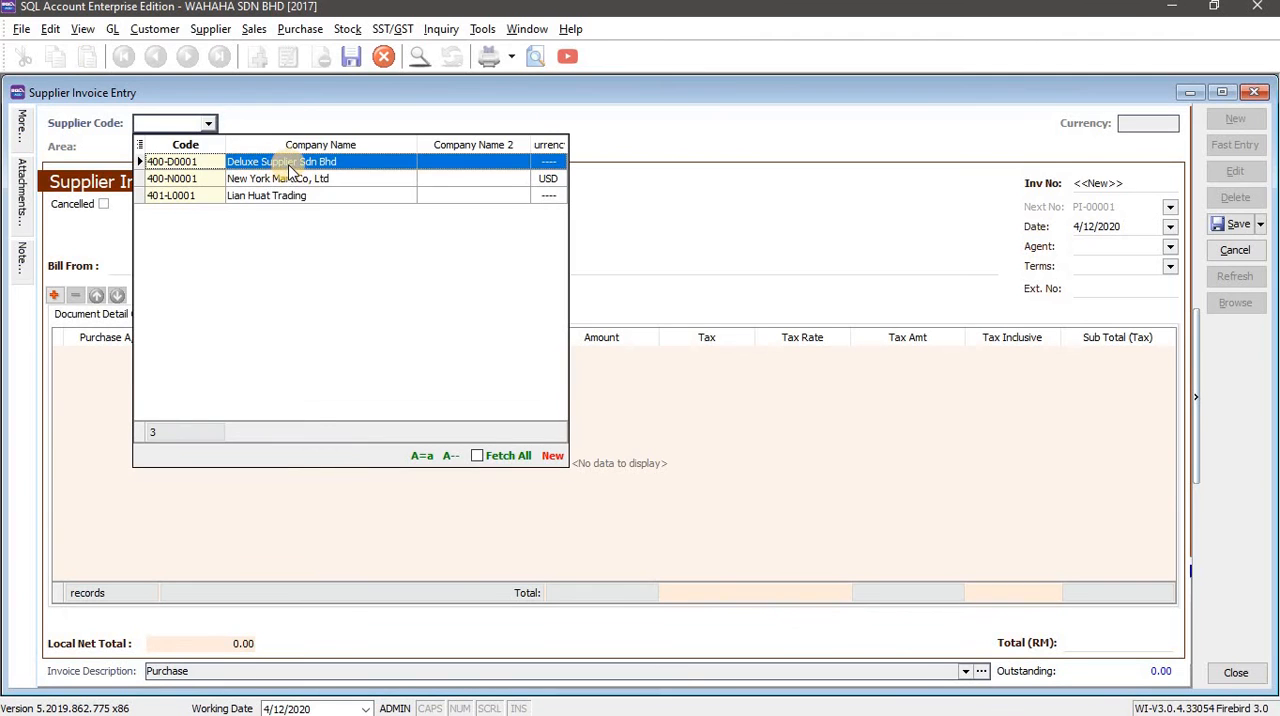
{"action": "key", "text": "Return"}
{"action": "key", "text": "alt+Tab"}
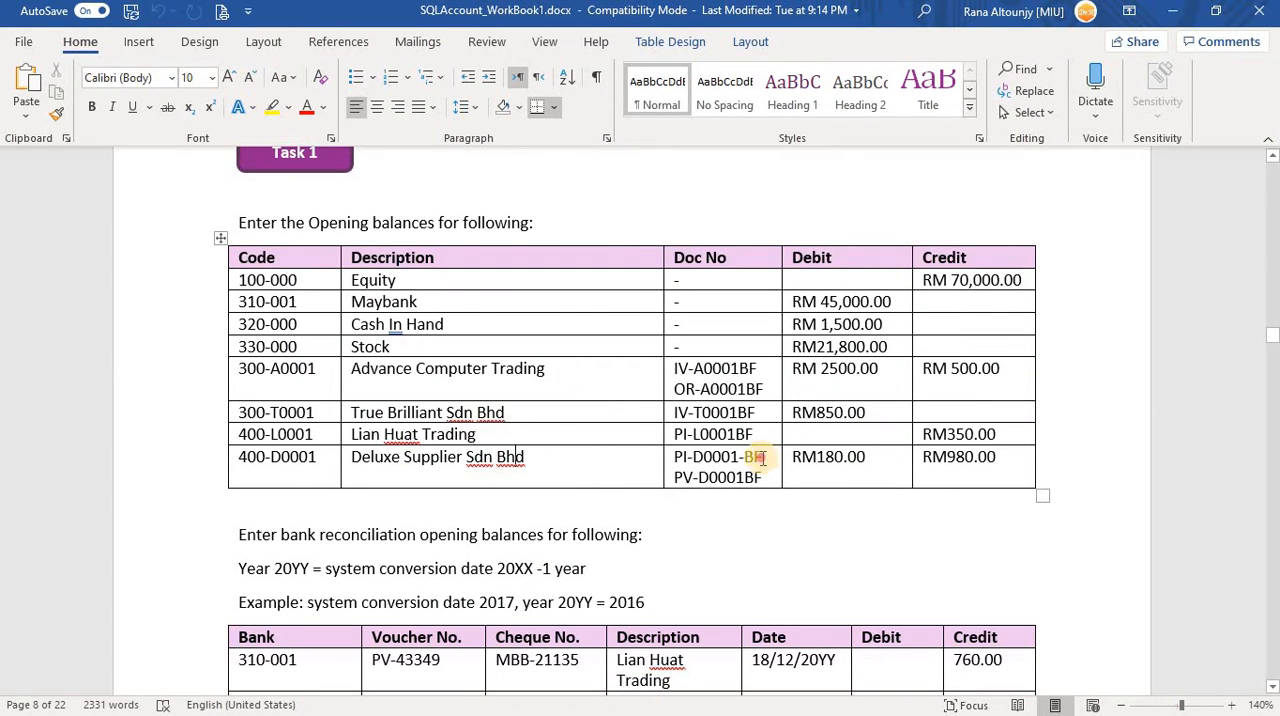
{"action": "left_click_drag", "start_coordinate": [764, 457], "coordinate": [707, 465]}
{"action": "key", "text": "ctrl+c"}
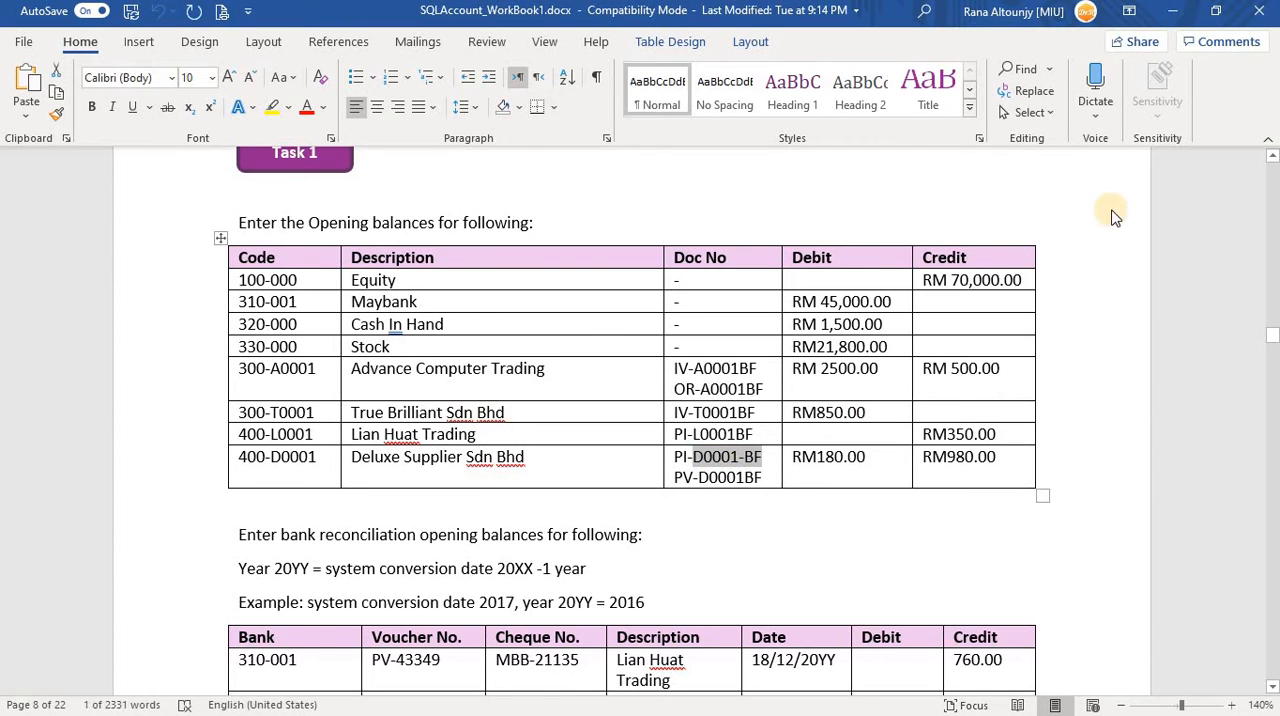
{"action": "key", "text": "alt+Tab"}
{"action": "left_click", "coordinate": [1070, 185]}
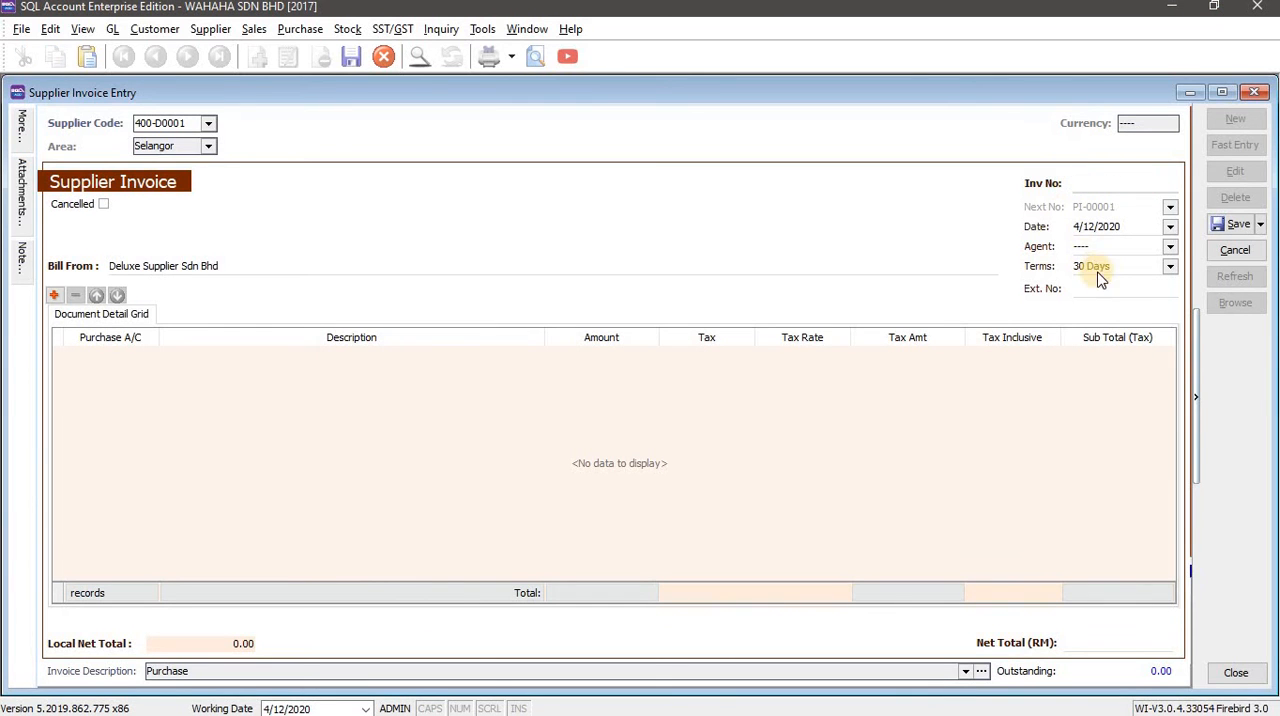
{"action": "key", "text": "ctrl+v"}
Copy Deluxe Supplier's full document number PI-D0001-BF from the Word workbook into the invoice number in SQL Account.
{"action": "key", "text": "alt+Tab"}
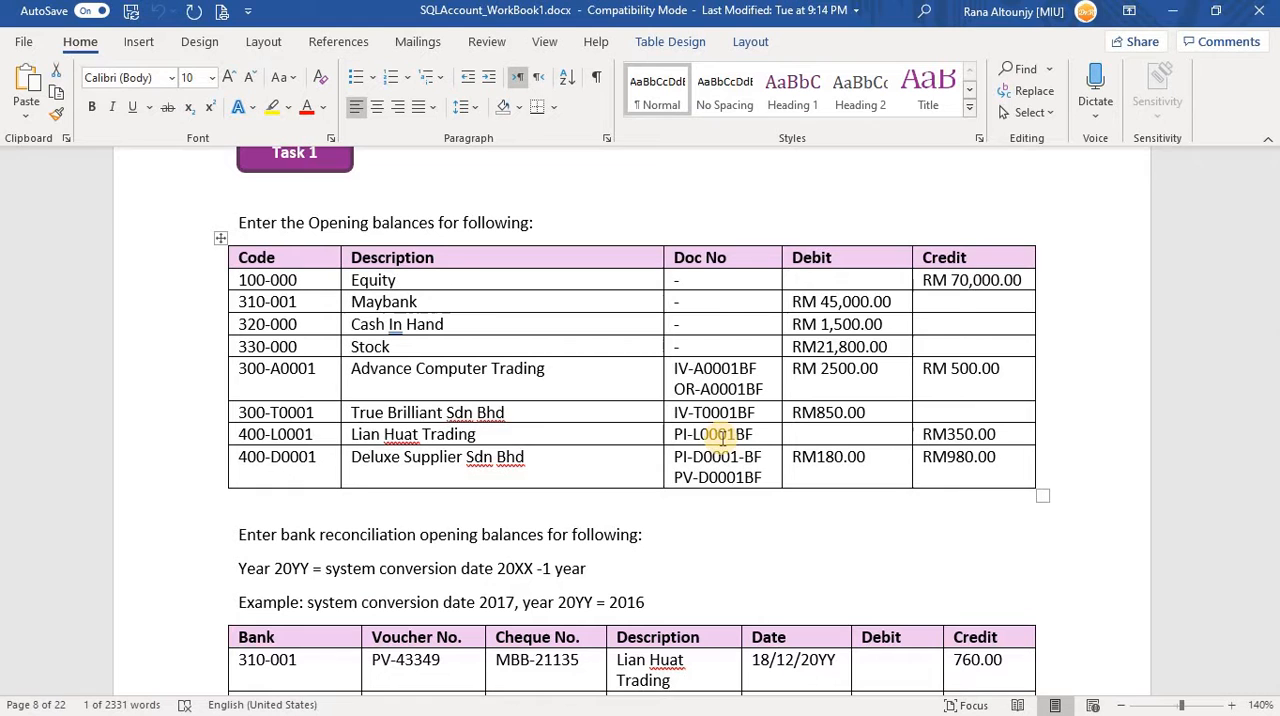
{"action": "left_click", "coordinate": [720, 457]}
{"action": "left_click_drag", "start_coordinate": [763, 457], "coordinate": [674, 457]}
{"action": "key", "text": "ctrl+c"}
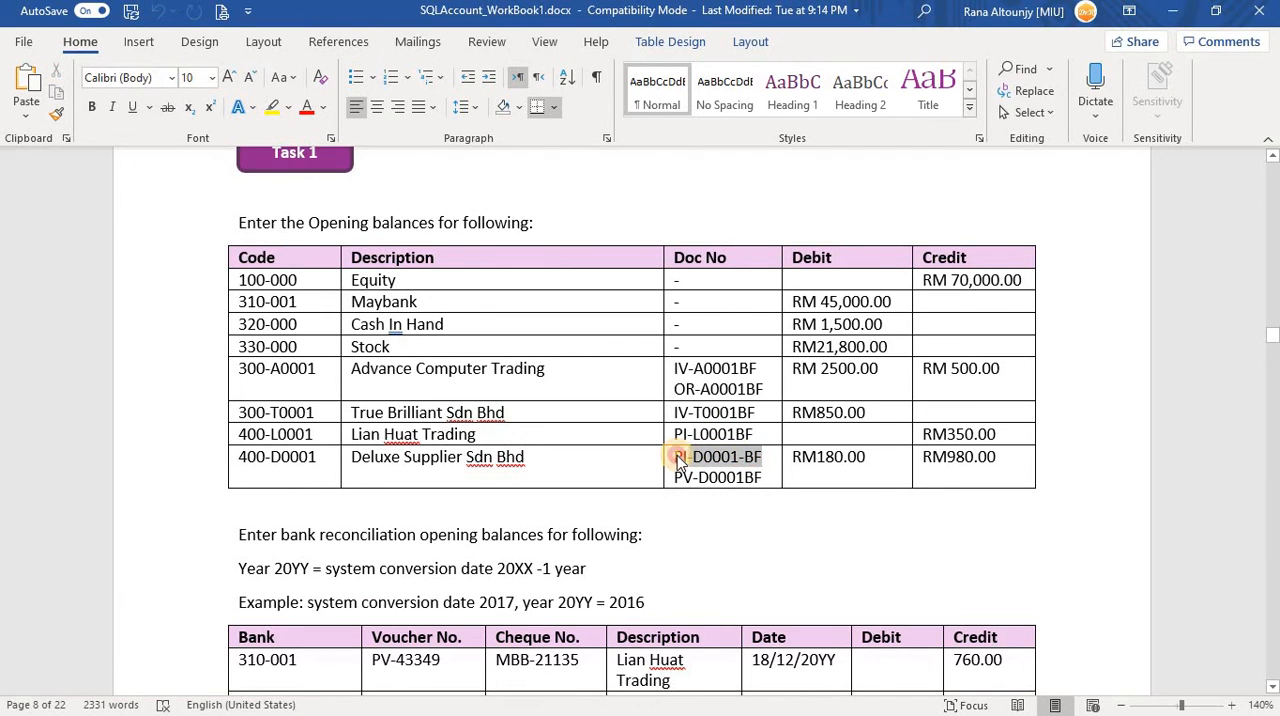
{"action": "key", "text": "alt+Tab"}
{"action": "double_click", "coordinate": [1100, 182]}
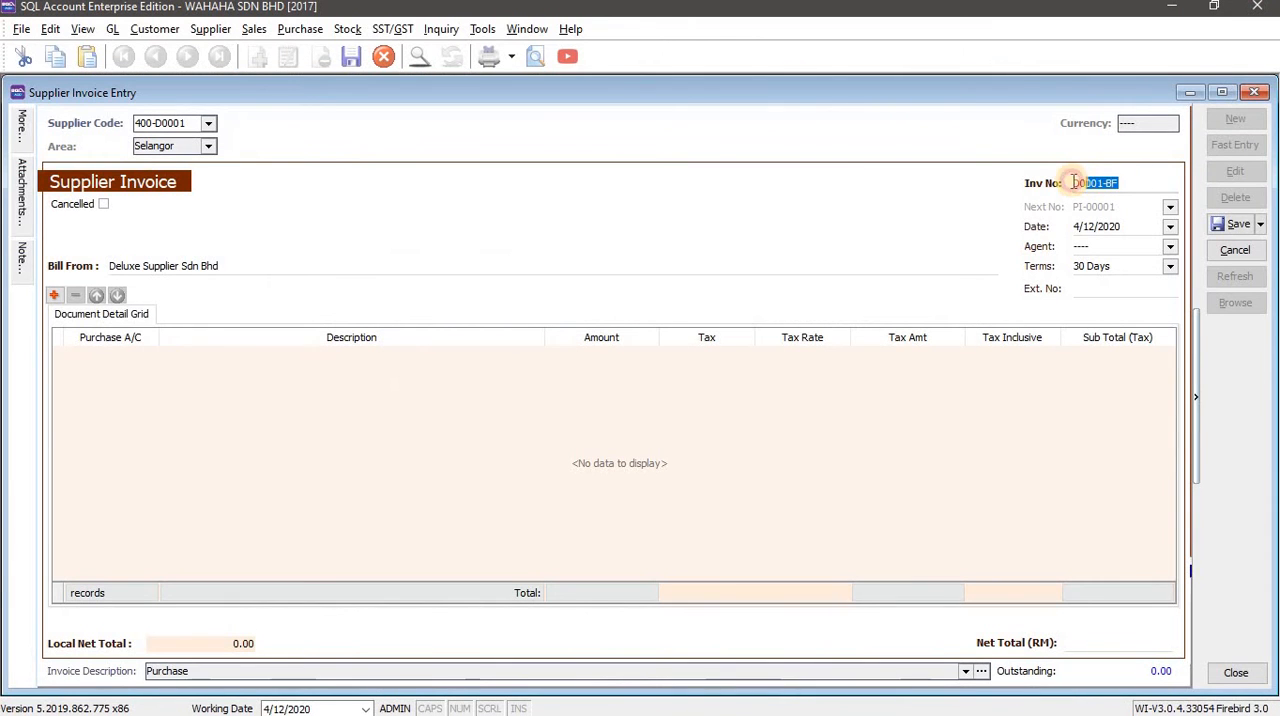
{"action": "key", "text": "ctrl+v"}
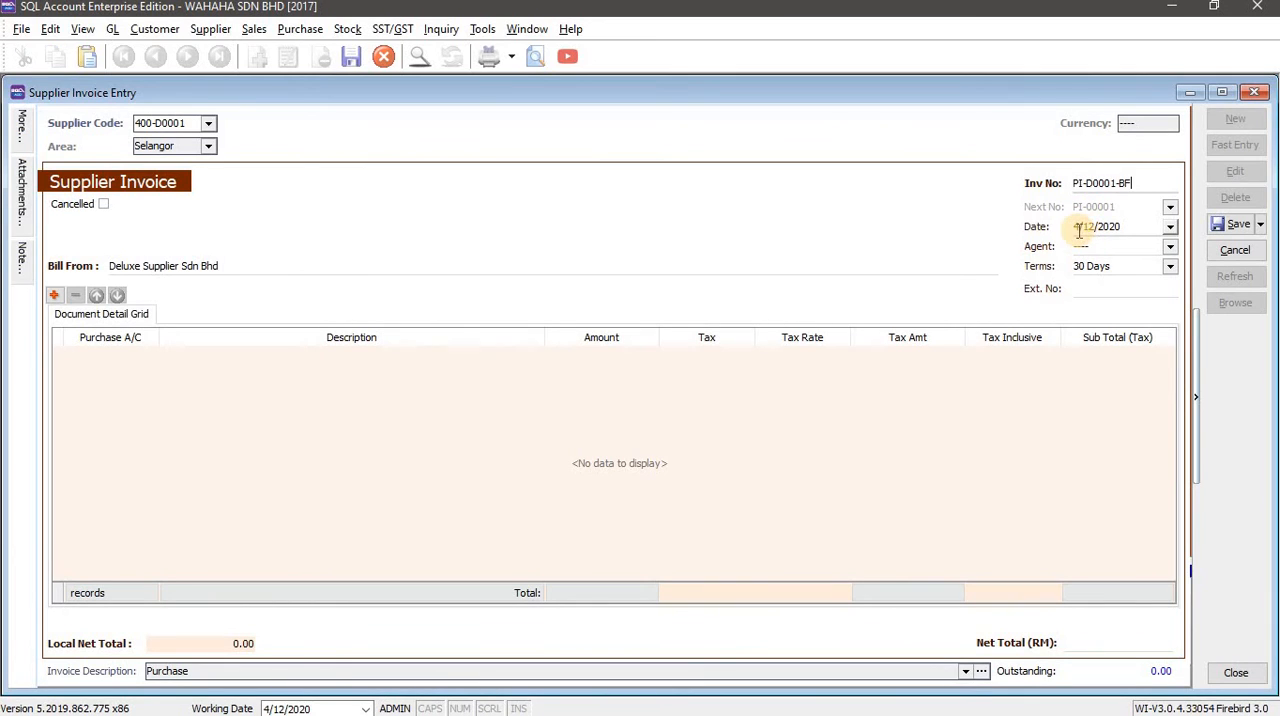
Set the Deluxe Supplier invoice date to 31/12/2016.
{"action": "left_click", "coordinate": [1088, 230]}
{"action": "type", "text": "31/12/"}
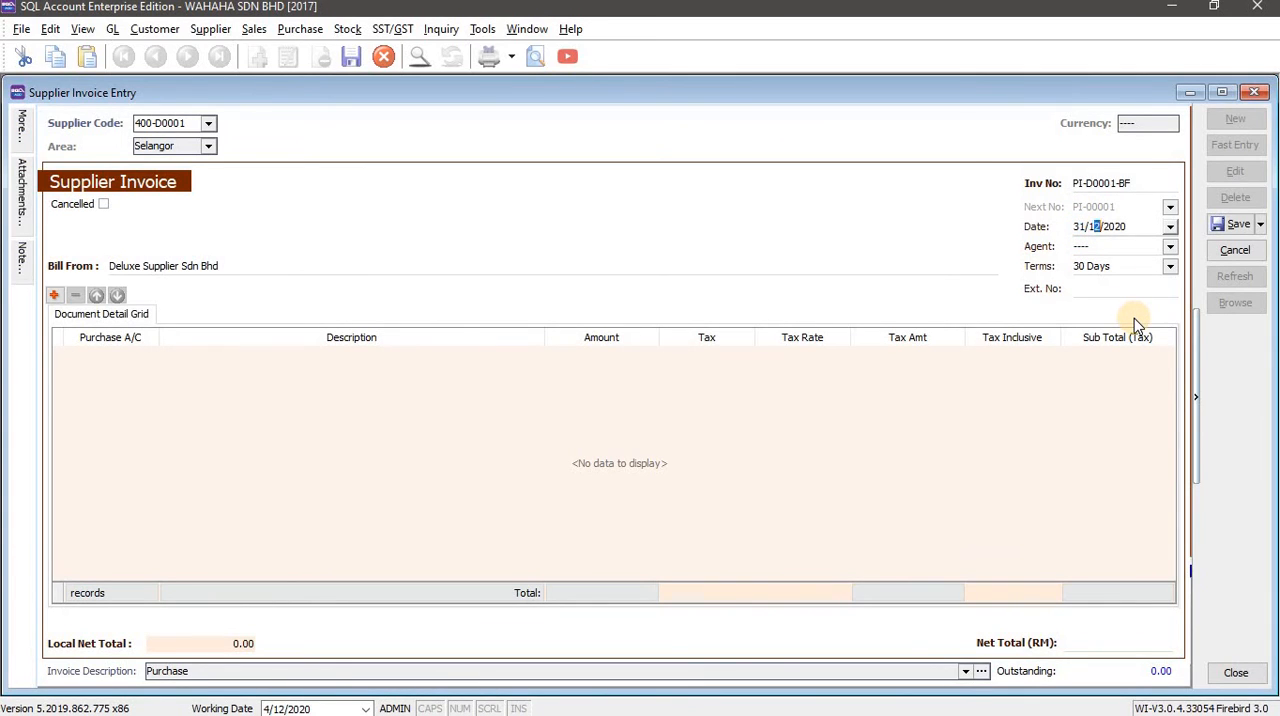
{"action": "type", "text": "2016"}
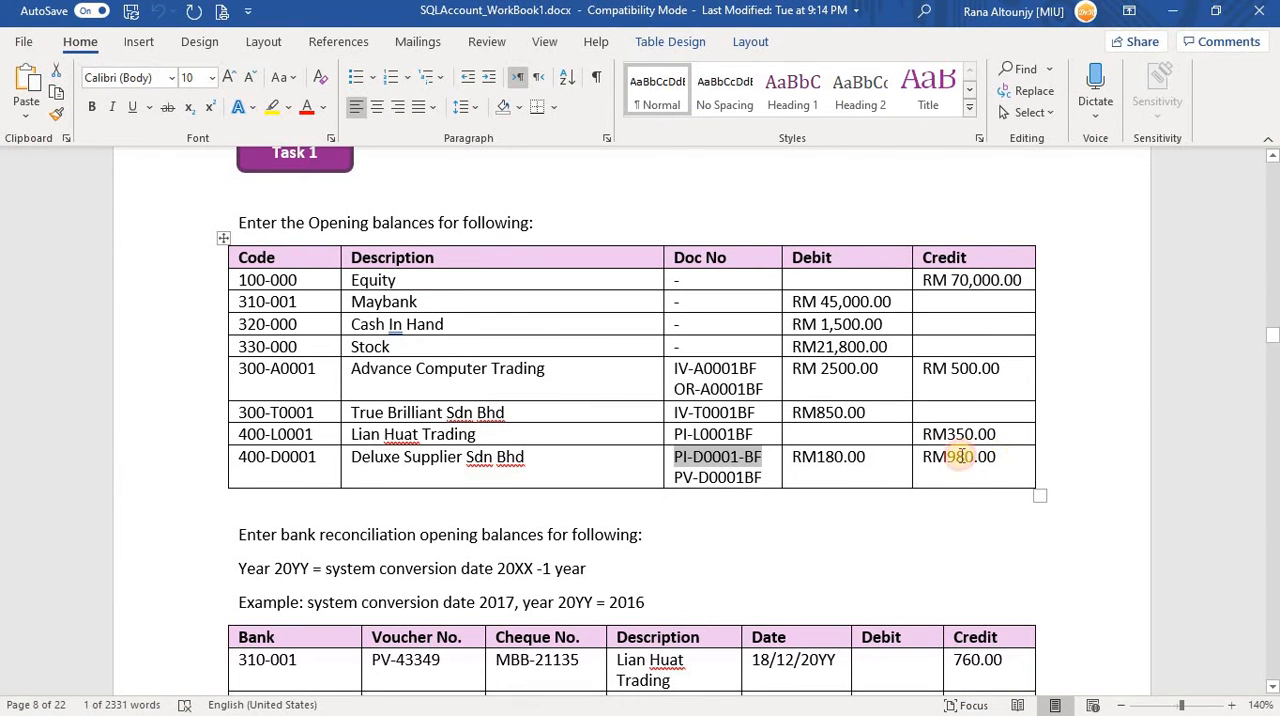
Set the Deluxe Supplier past invoice's total to RM 980, as listed in the workbook's Credit column, and save the invoice.
{"action": "double_click", "coordinate": [958, 460]}
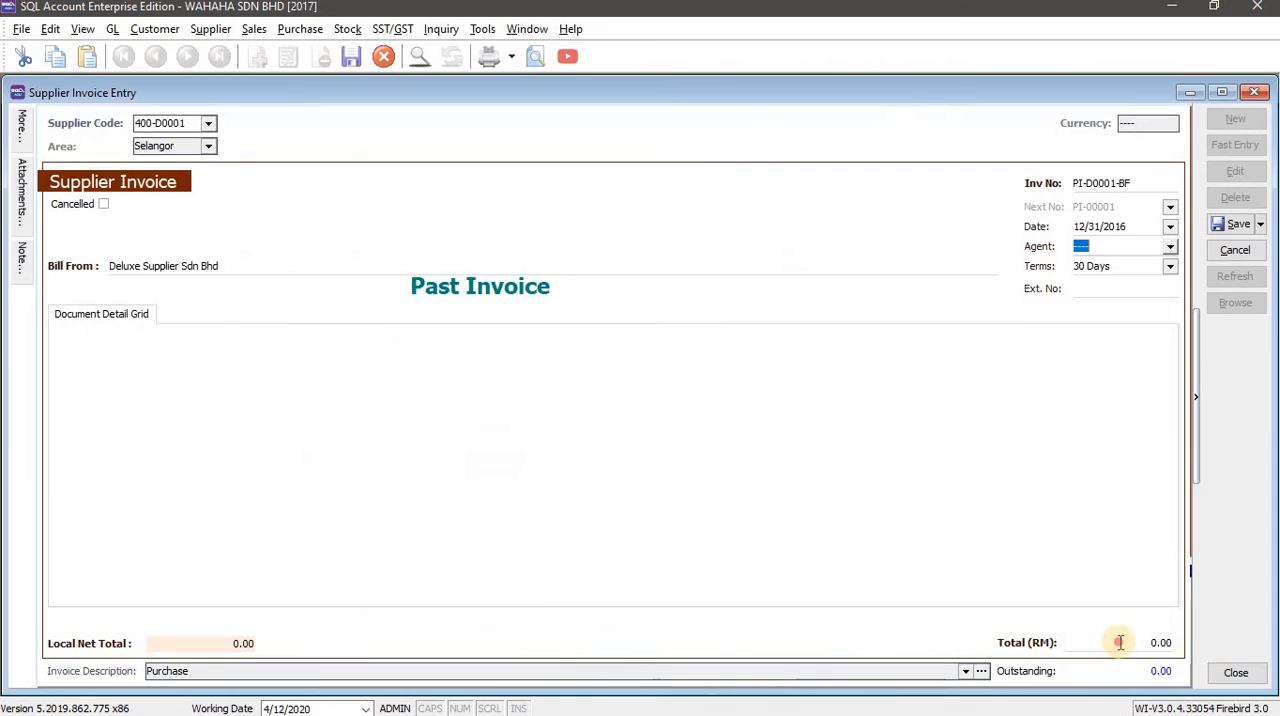
{"action": "left_click", "coordinate": [1120, 642]}
{"action": "left_click_drag", "start_coordinate": [1120, 642], "coordinate": [1051, 644]}
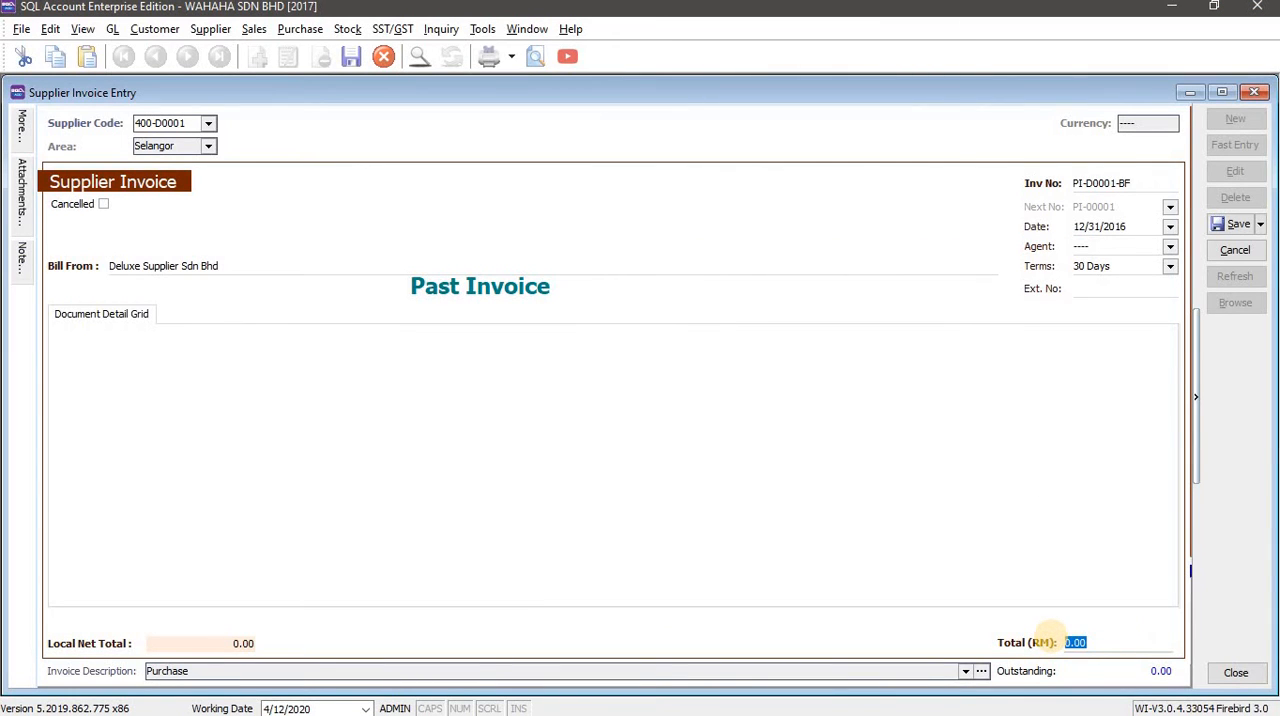
{"action": "type", "text": "980"}
{"action": "key", "text": "Tab"}
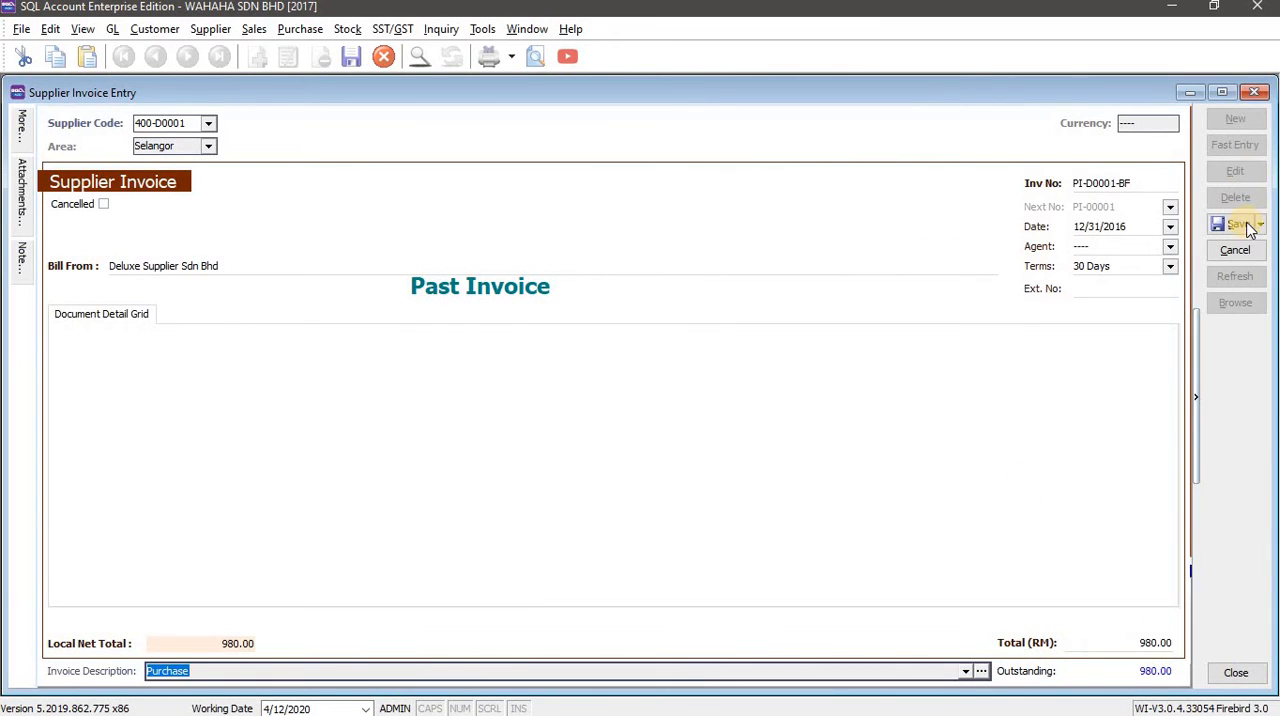
{"action": "left_click", "coordinate": [1248, 228]}
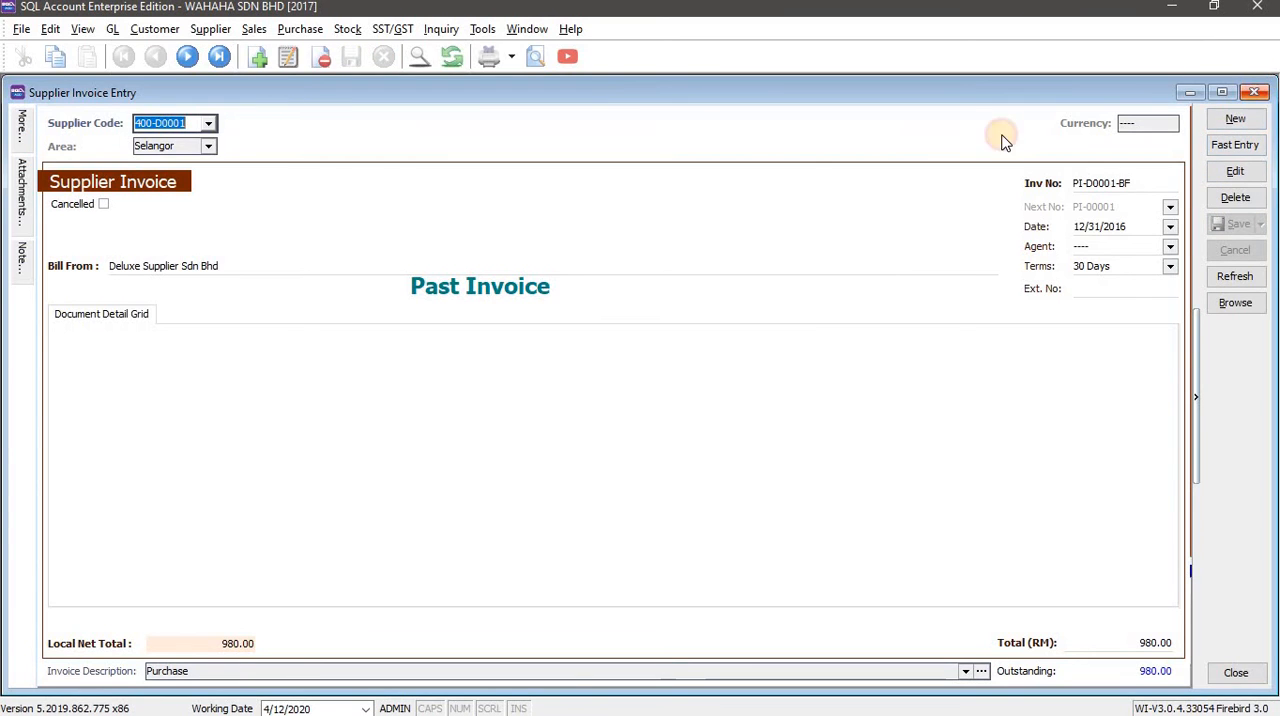
Save and refresh the opening balances, and expand Trade Creditors under Current Liabilities to check Deluxe Supplier's balance.
{"action": "left_click", "coordinate": [758, 264]}
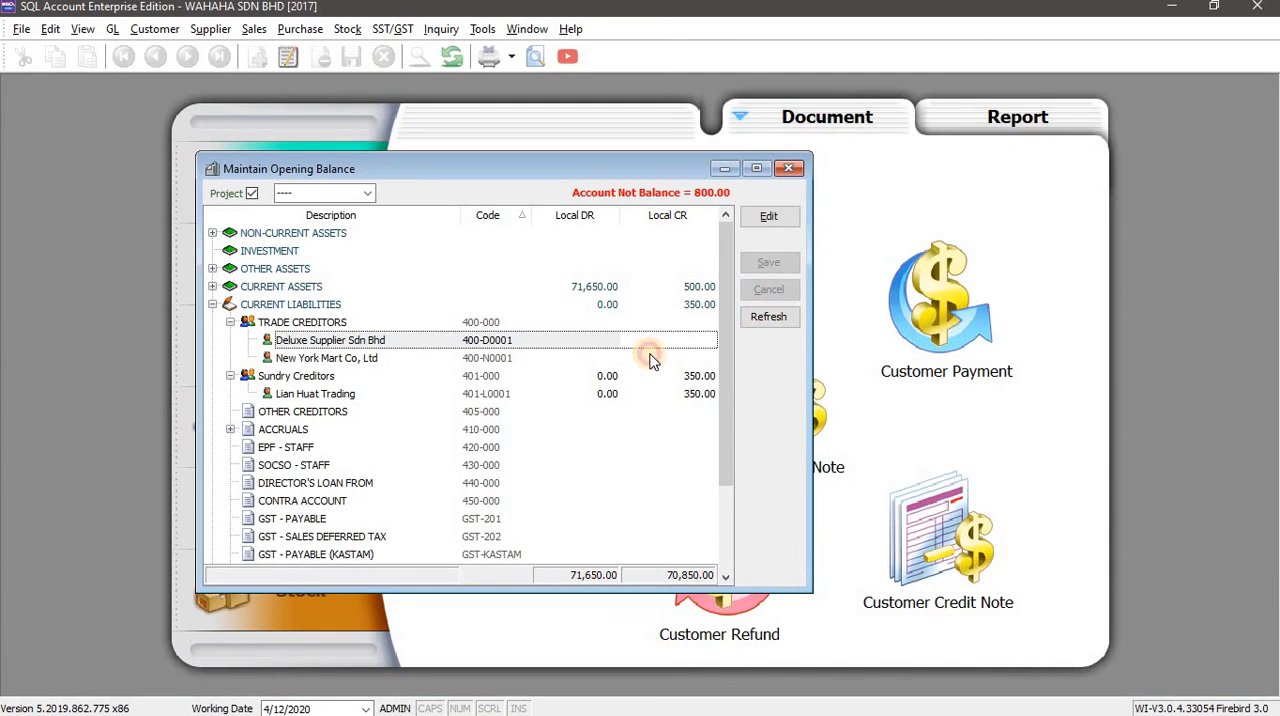
{"action": "left_click", "coordinate": [768, 316]}
{"action": "left_click", "coordinate": [212, 305]}
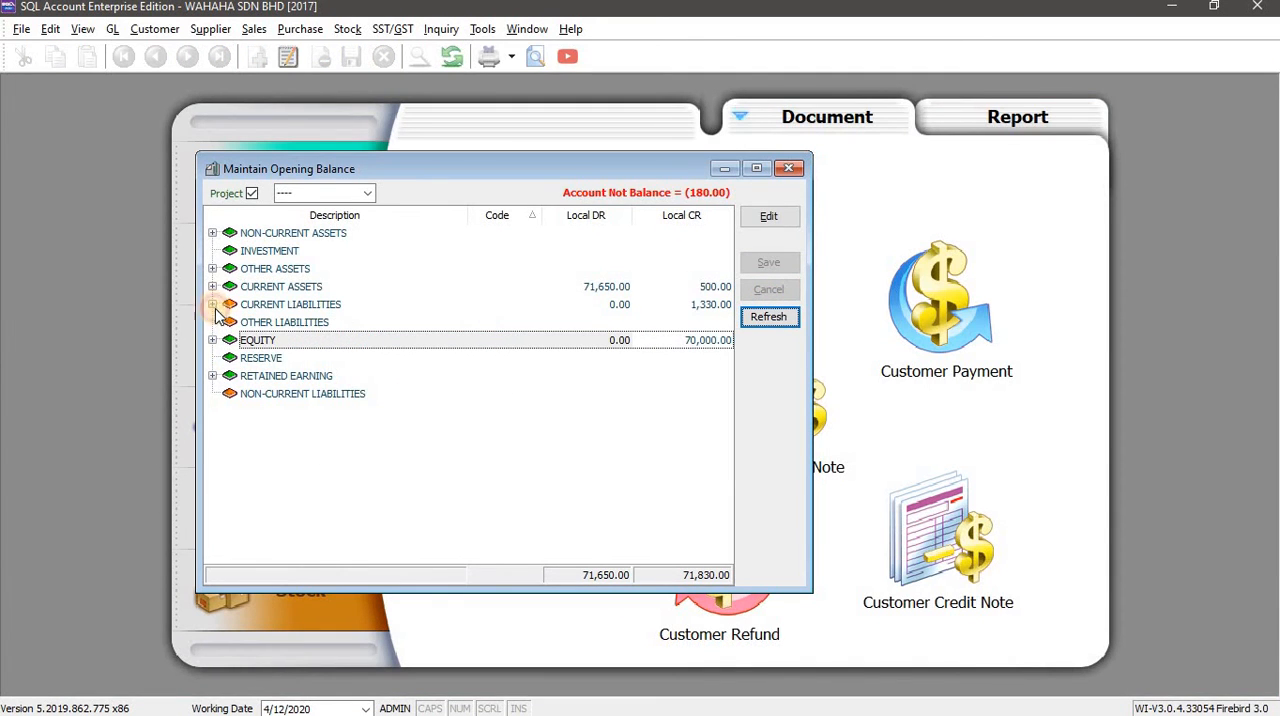
{"action": "left_click", "coordinate": [230, 322]}
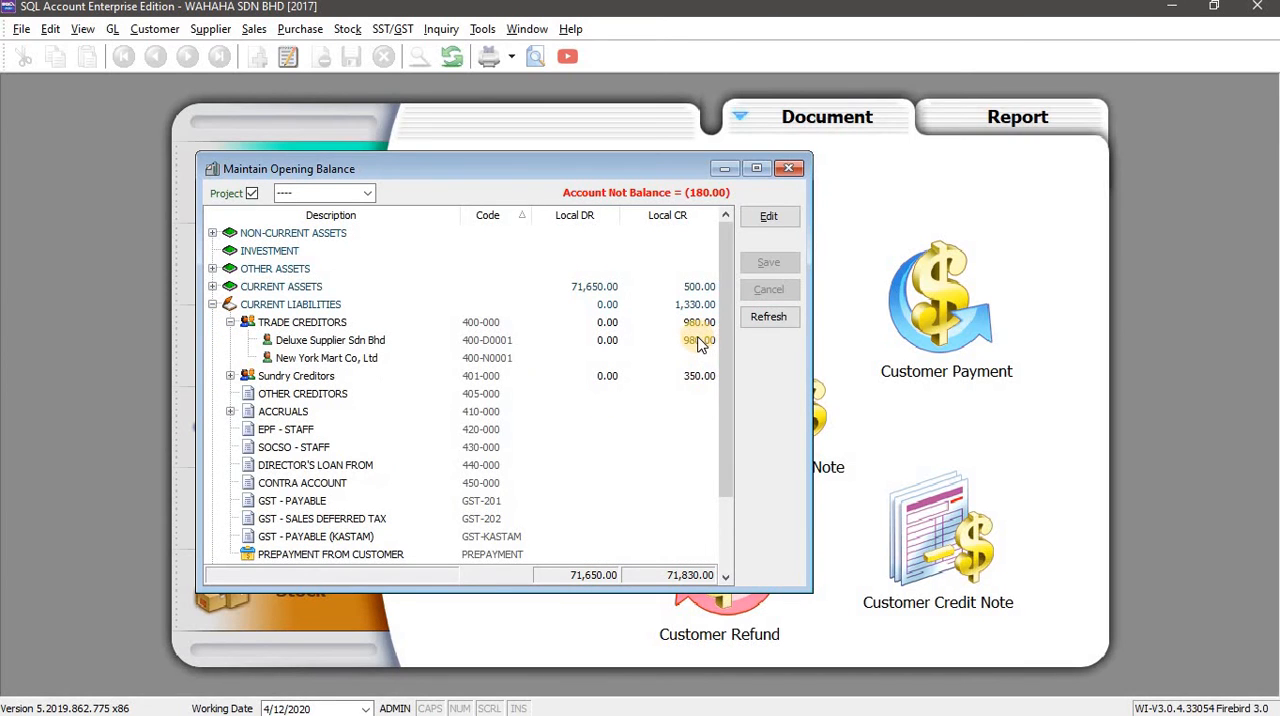
Check Deluxe Supplier's debit amount in the Word workbook and open its debit-side payment entry from the opening balances.
{"action": "key", "text": "alt+Tab"}
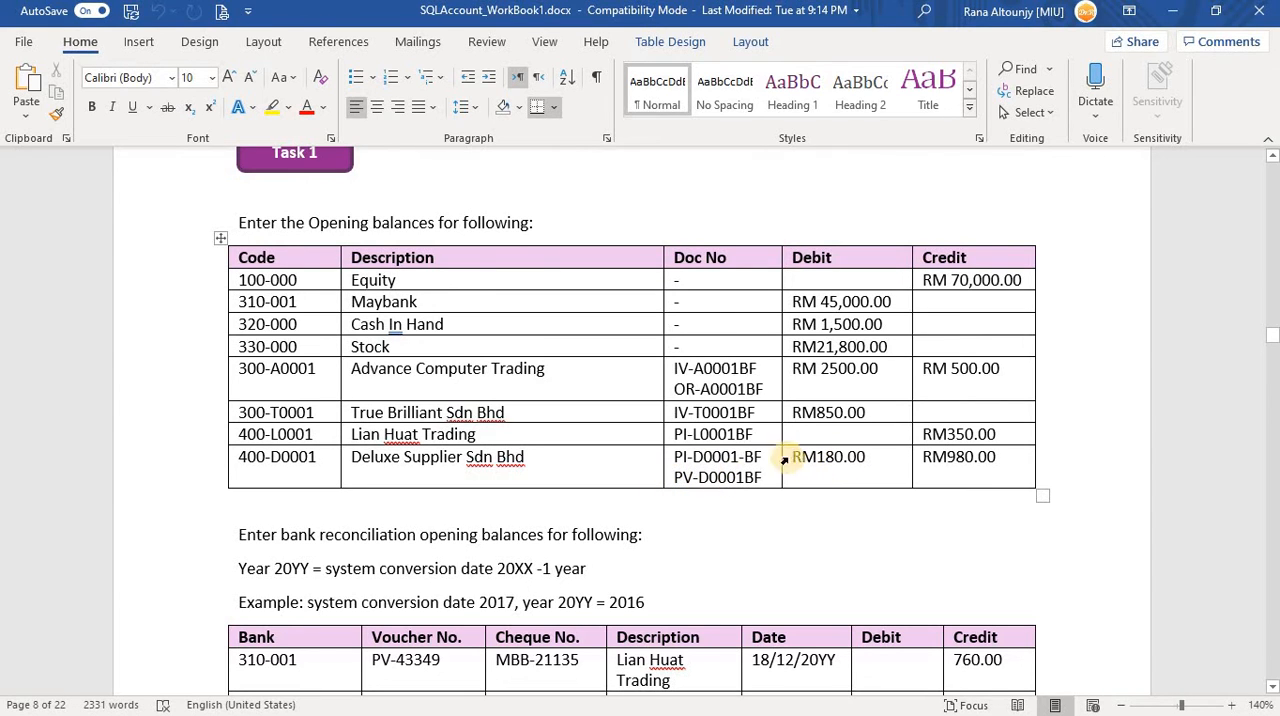
{"action": "key", "text": "alt+Tab"}
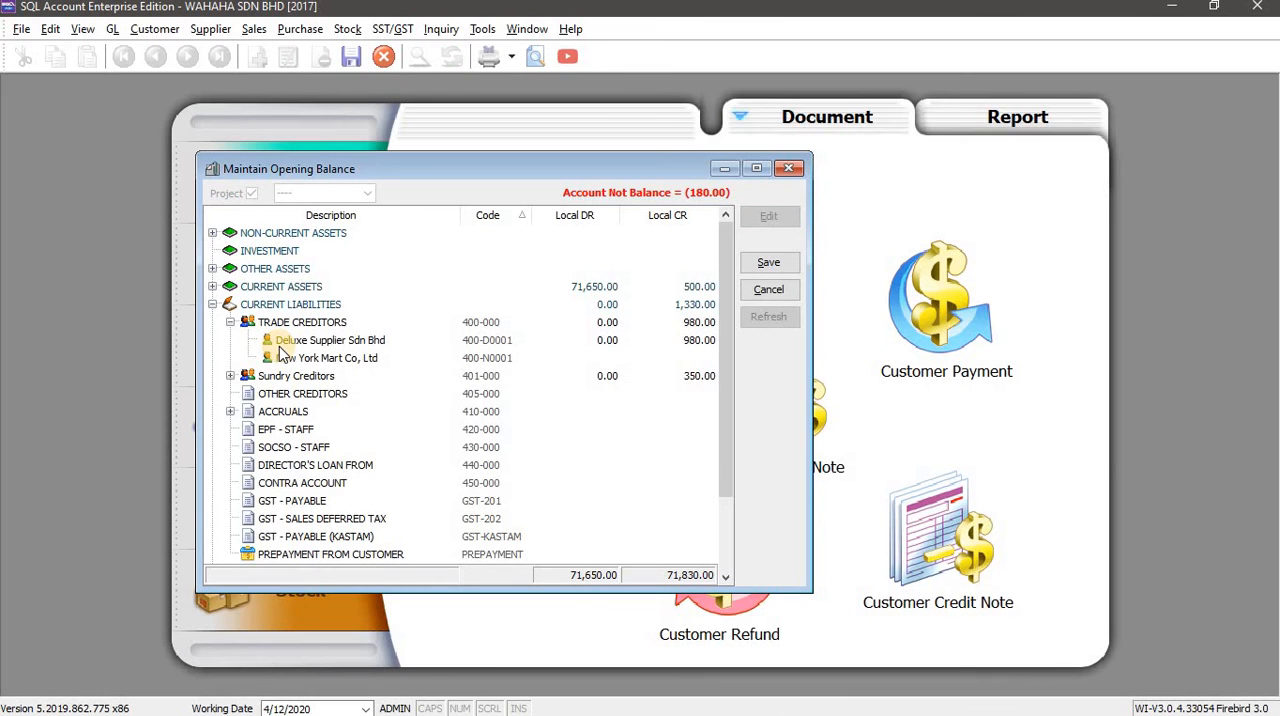
{"action": "key", "text": "alt+Tab"}
{"action": "key", "text": "alt+Tab"}
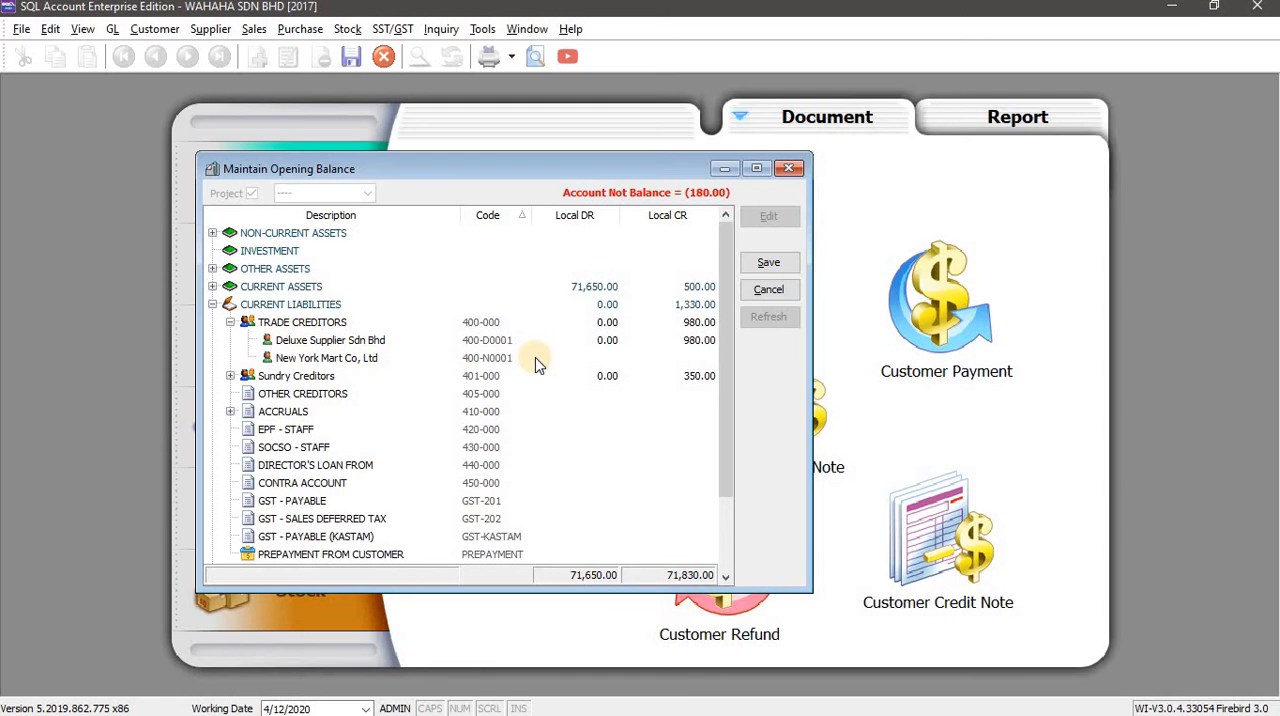
{"action": "left_click", "coordinate": [594, 341]}
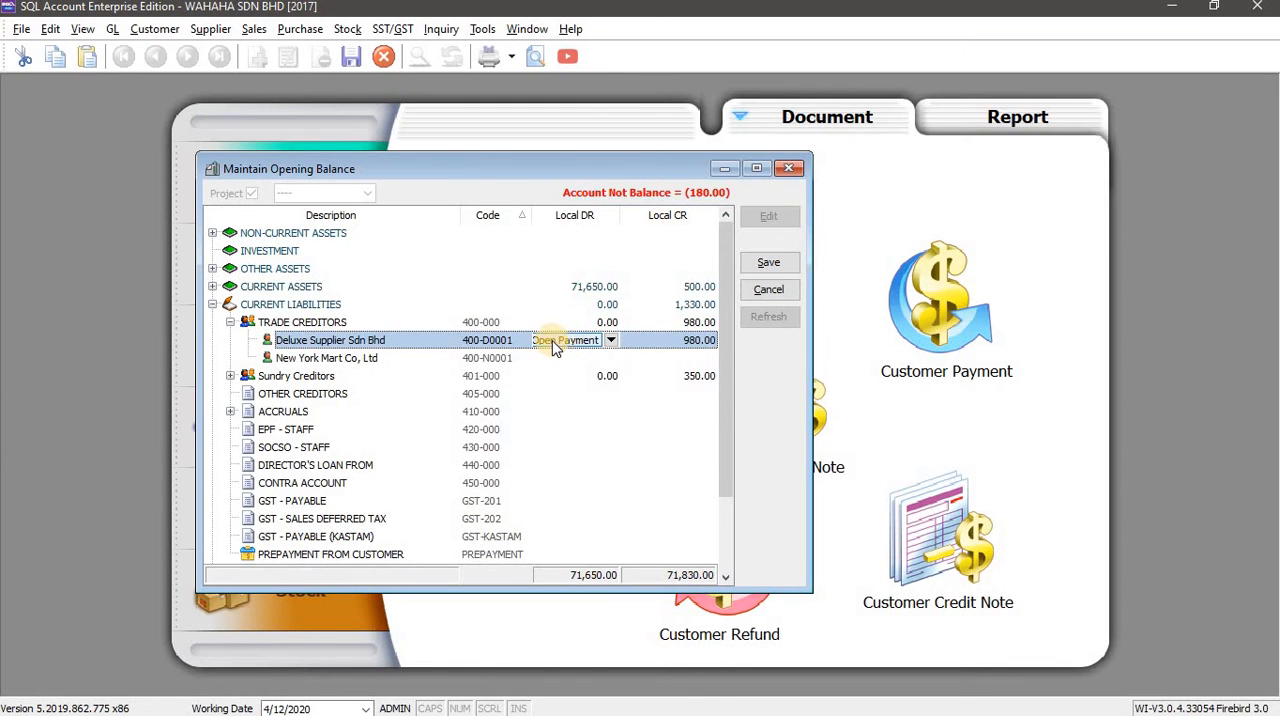
{"action": "left_click", "coordinate": [563, 343]}
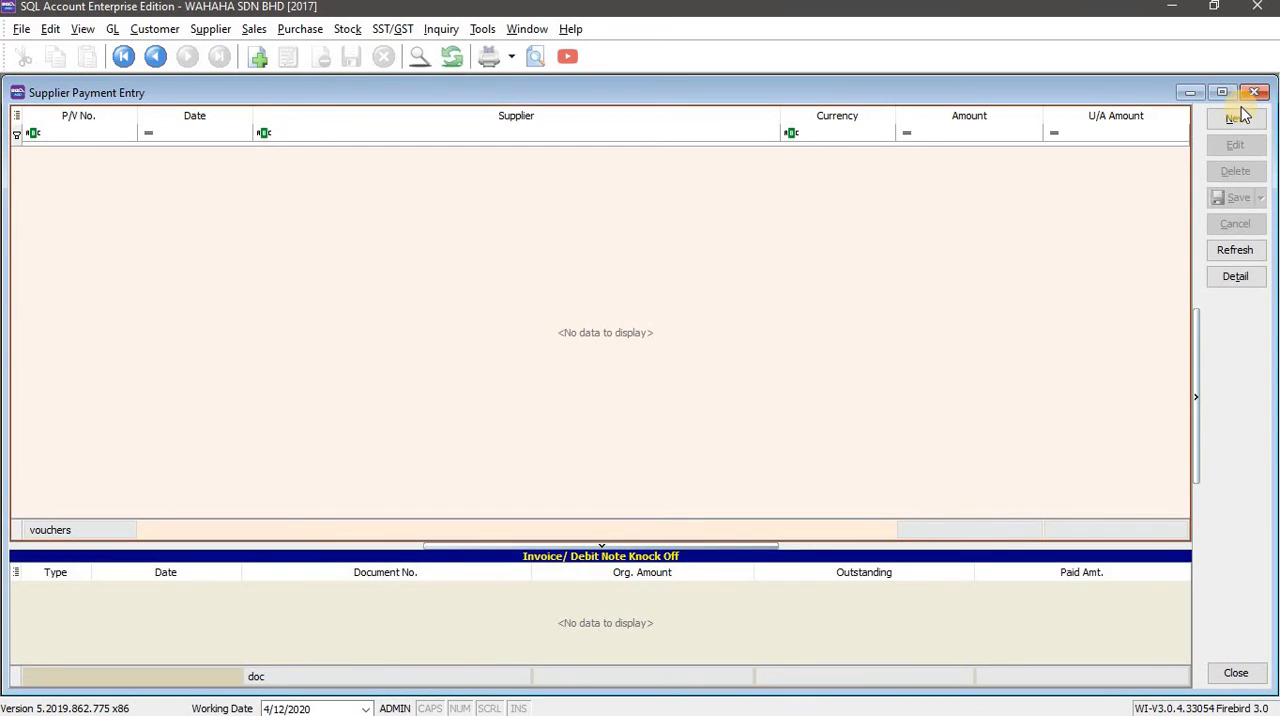
Create a new supplier payment for Deluxe Supplier Sdn Bhd (400-D0001).
{"action": "left_click", "coordinate": [1237, 118]}
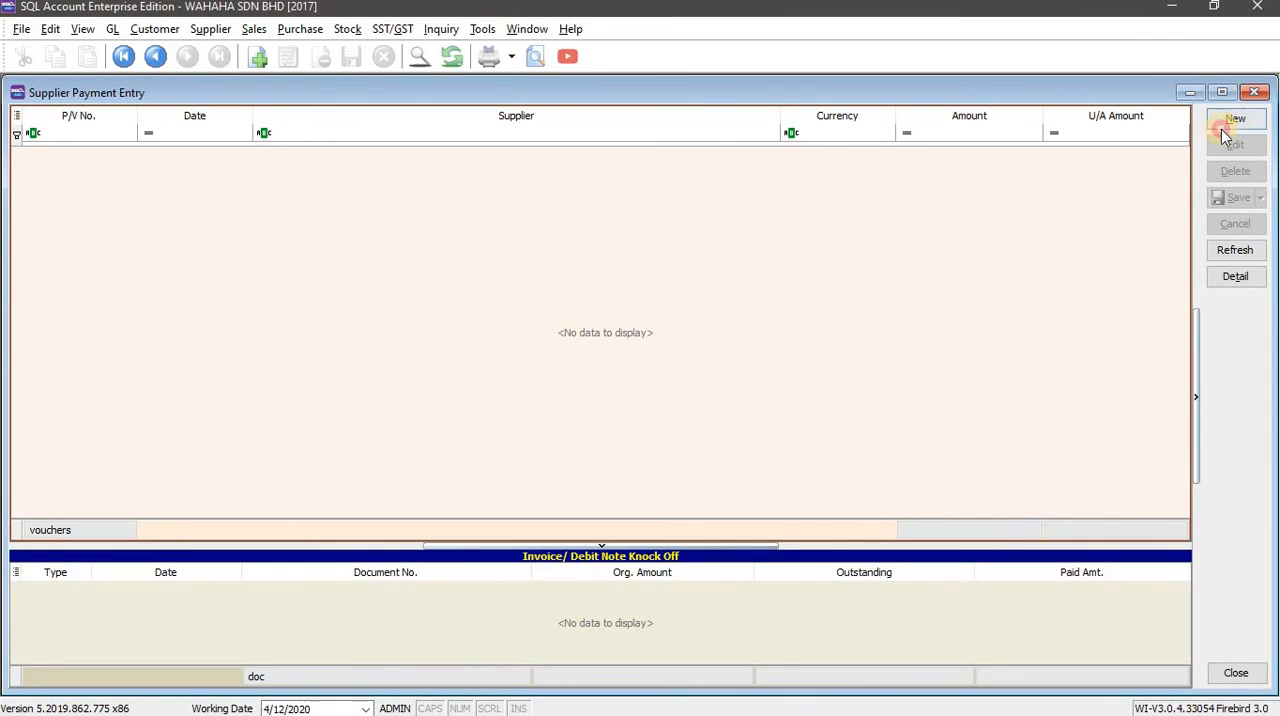
{"action": "key", "text": "alt+Tab"}
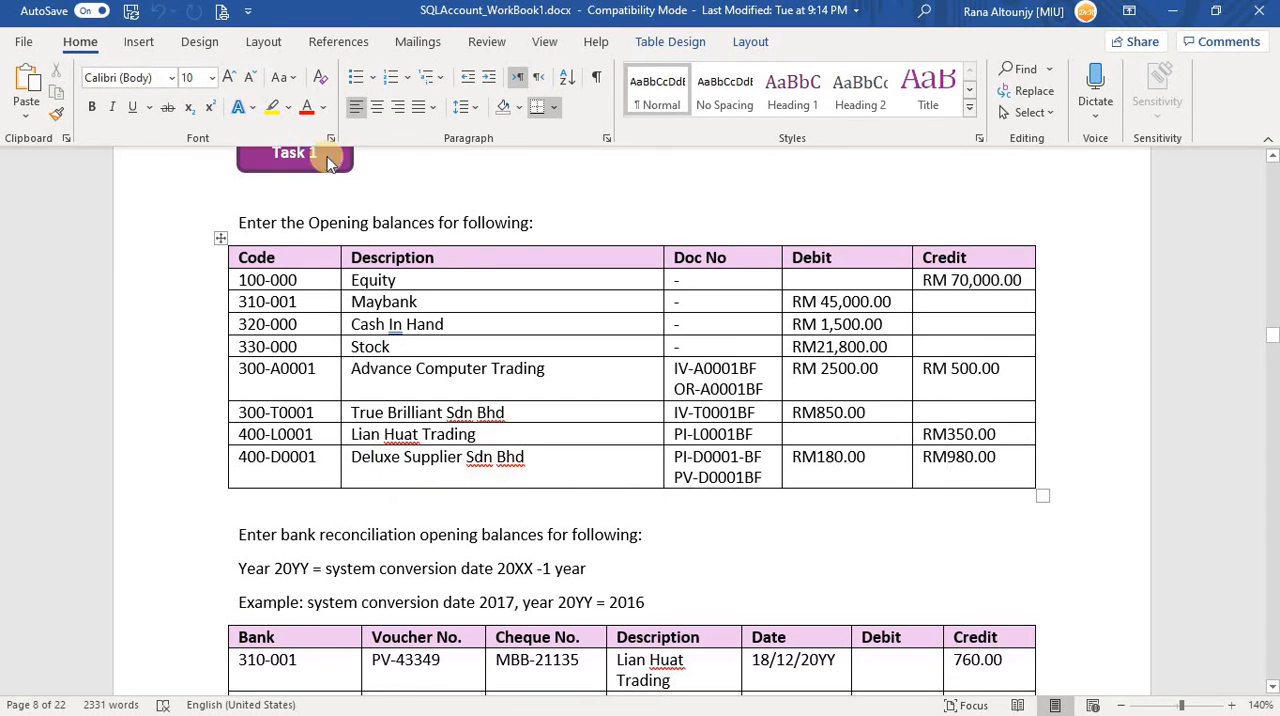
{"action": "key", "text": "alt+Tab"}
{"action": "left_click", "coordinate": [207, 119]}
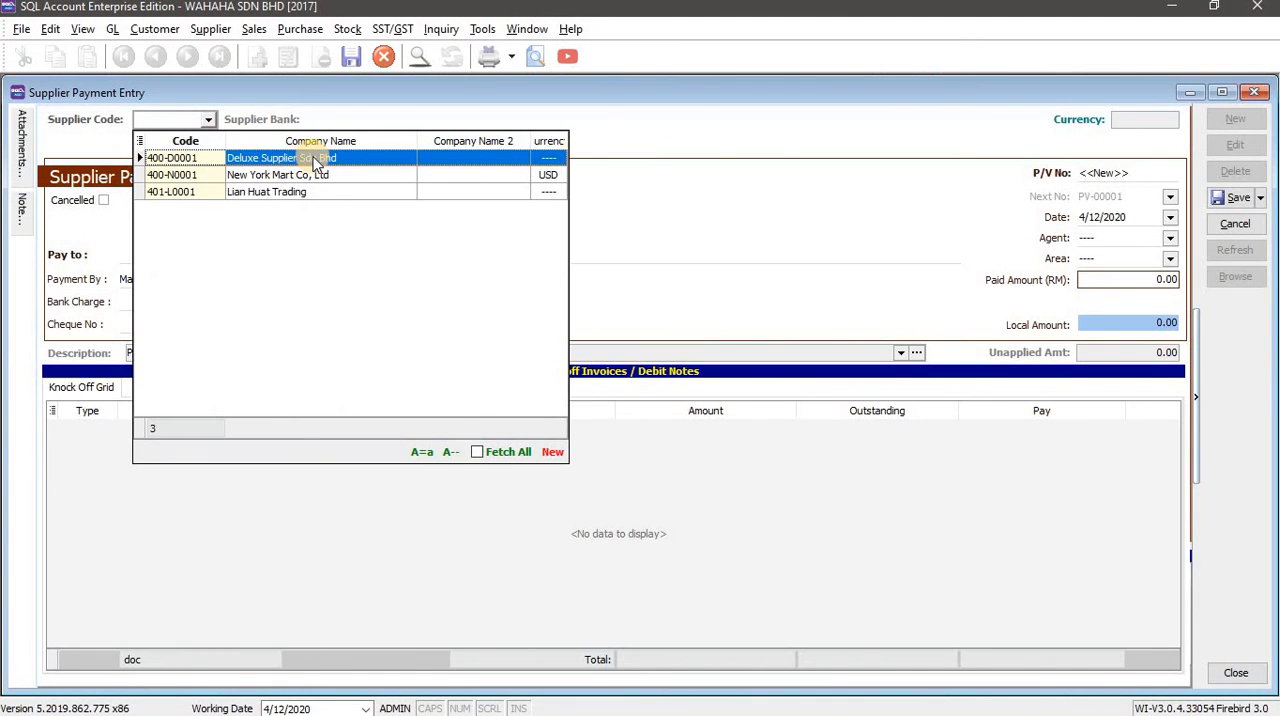
{"action": "left_click", "coordinate": [316, 160]}
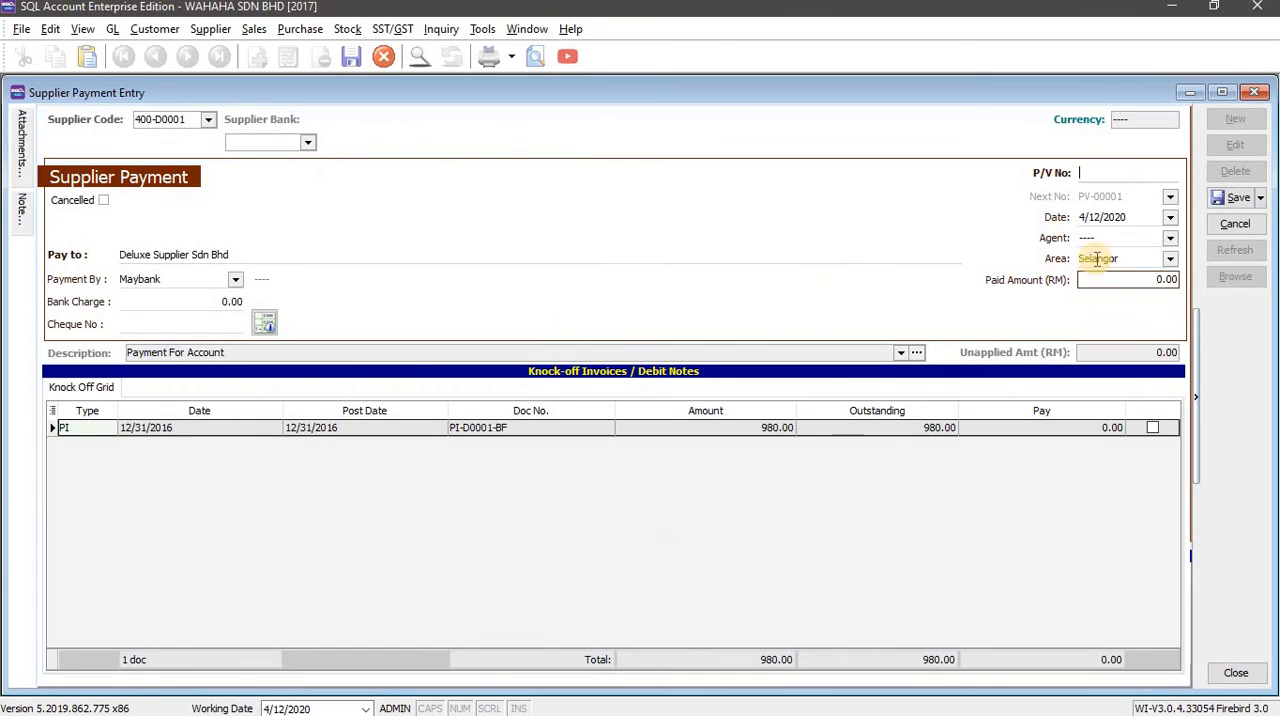
Copy Deluxe Supplier's payment document number PV-D0001BF from the Word workbook and enter it as the P/V number in SQL Account.
{"action": "key", "text": "alt+Tab"}
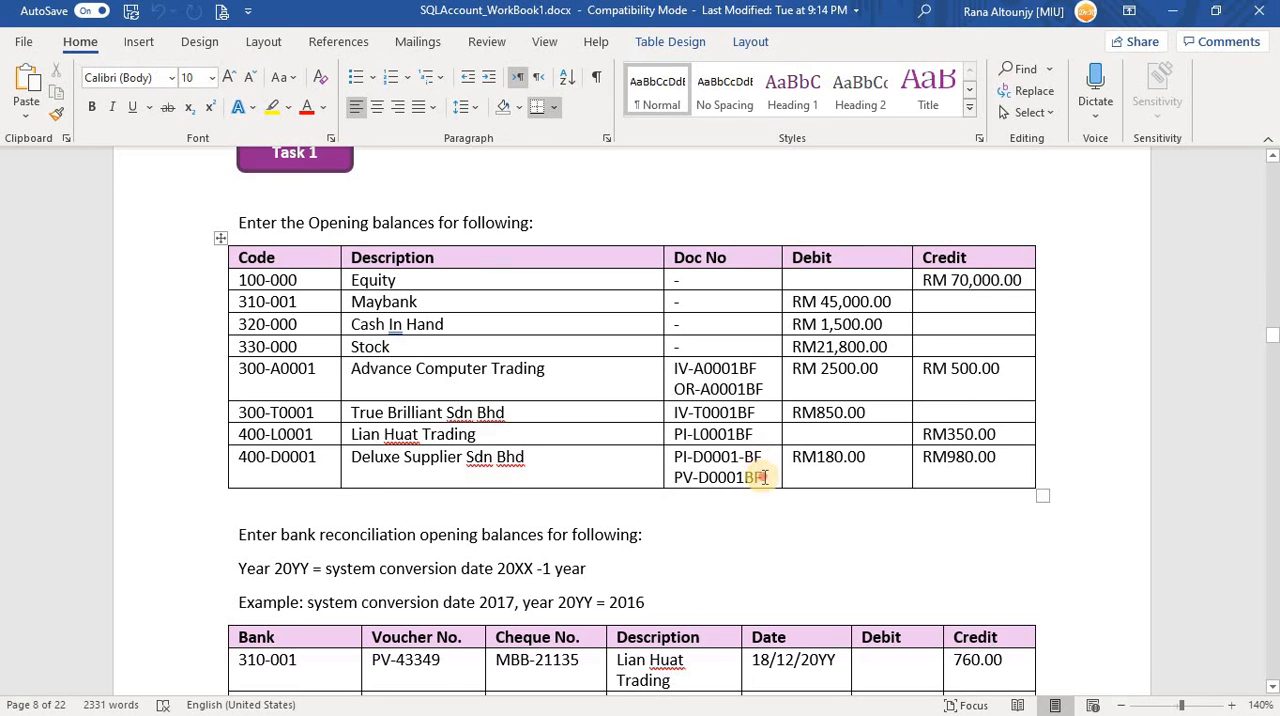
{"action": "left_click_drag", "start_coordinate": [766, 478], "coordinate": [676, 478]}
{"action": "key", "text": "ctrl+c"}
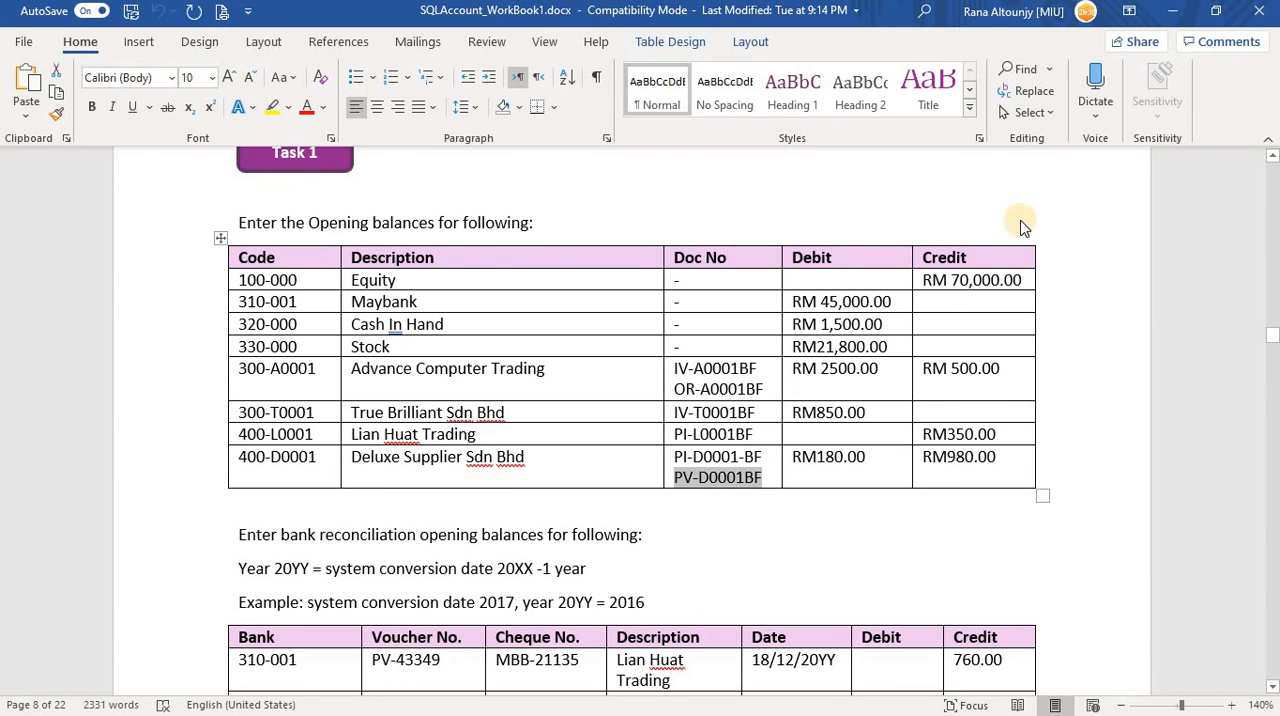
{"action": "key", "text": "alt+Tab"}
{"action": "key", "text": "ctrl+v"}
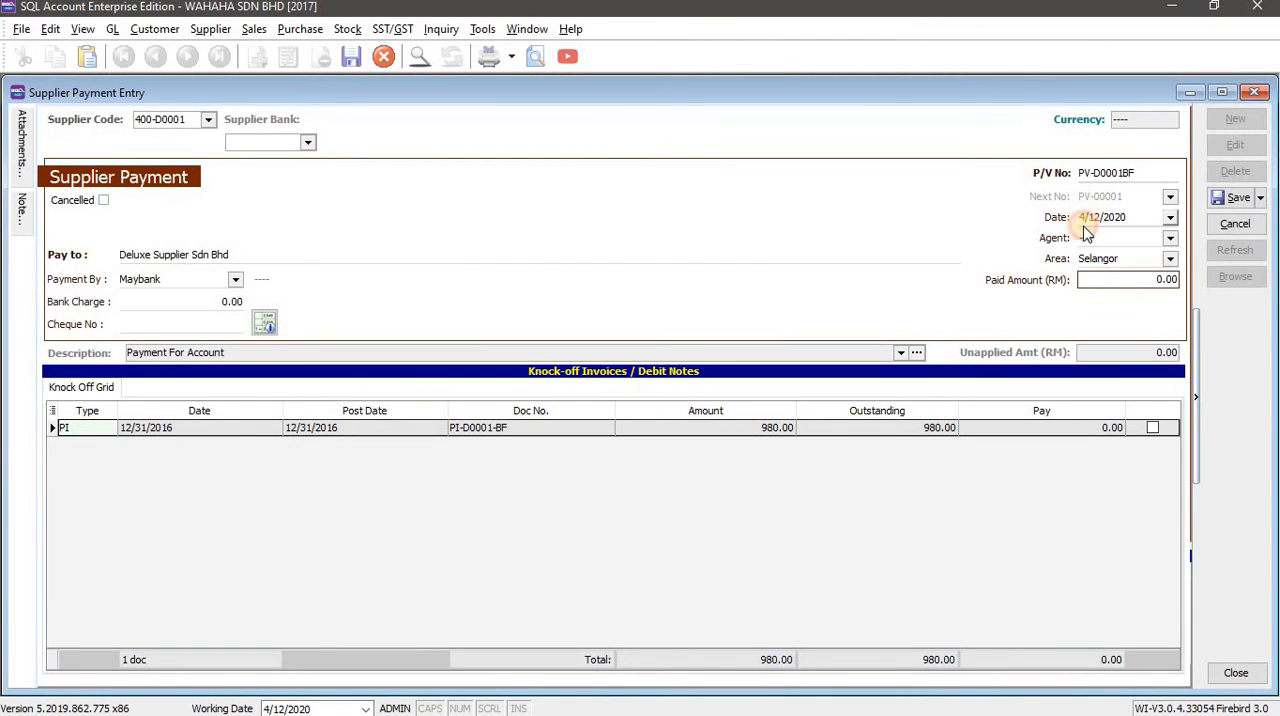
Date the Deluxe Supplier payment 31/12/2016 so that it counts as a past payment.
{"action": "left_click", "coordinate": [1085, 226]}
{"action": "type", "text": "31/"}
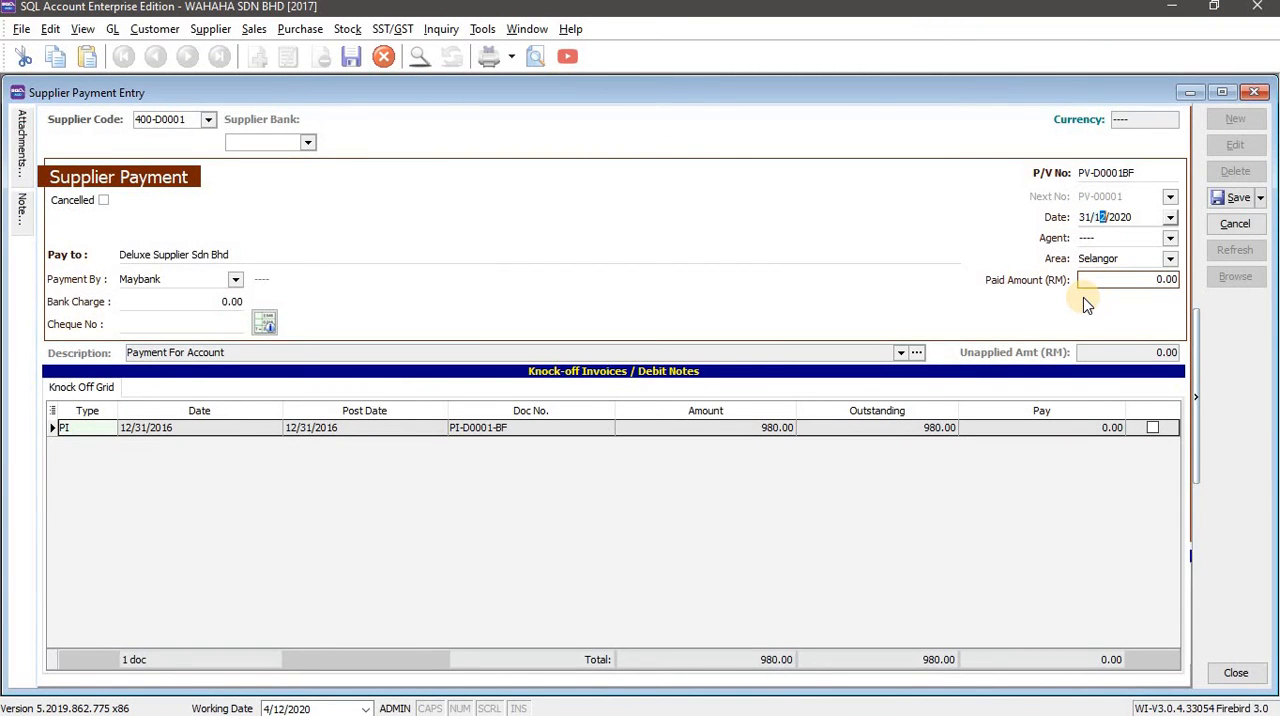
{"action": "type", "text": "12/2016"}
{"action": "key", "text": "Tab"}
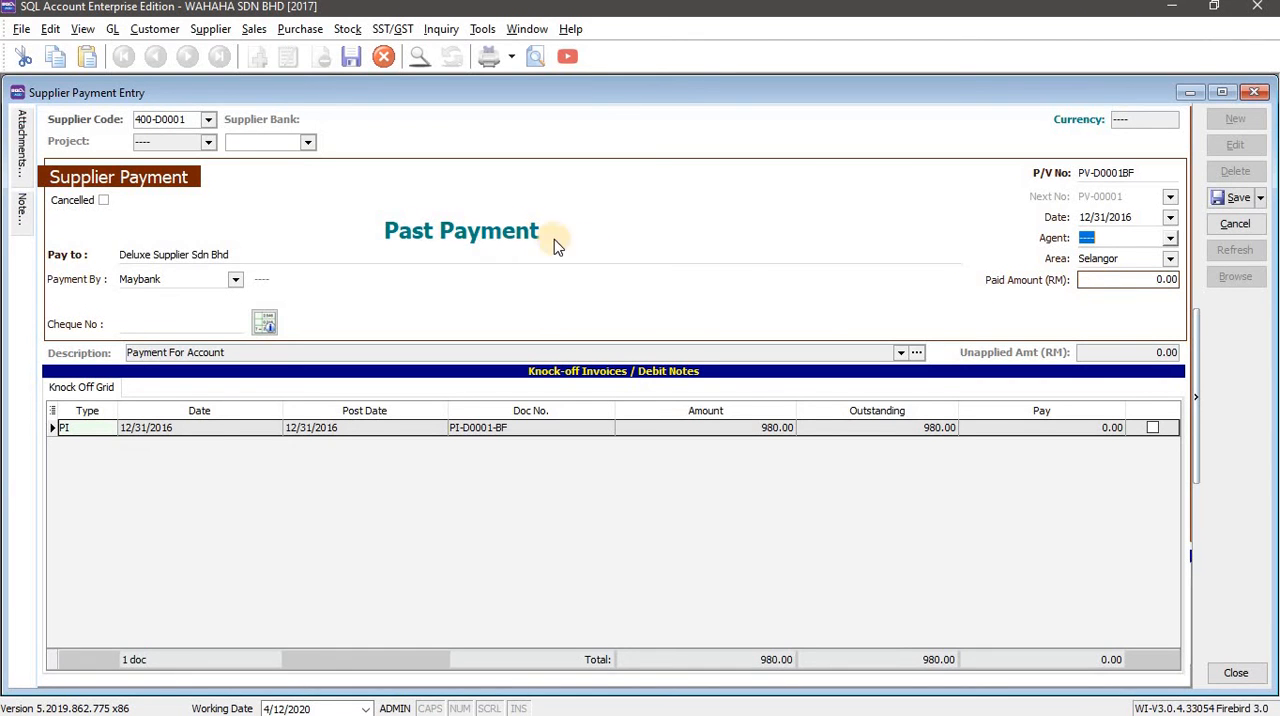
Set the paid amount to RM 180, as listed in the workbook's Debit column, and knock it off against invoice PI-D0001-BF.
{"action": "key", "text": "alt+Tab"}
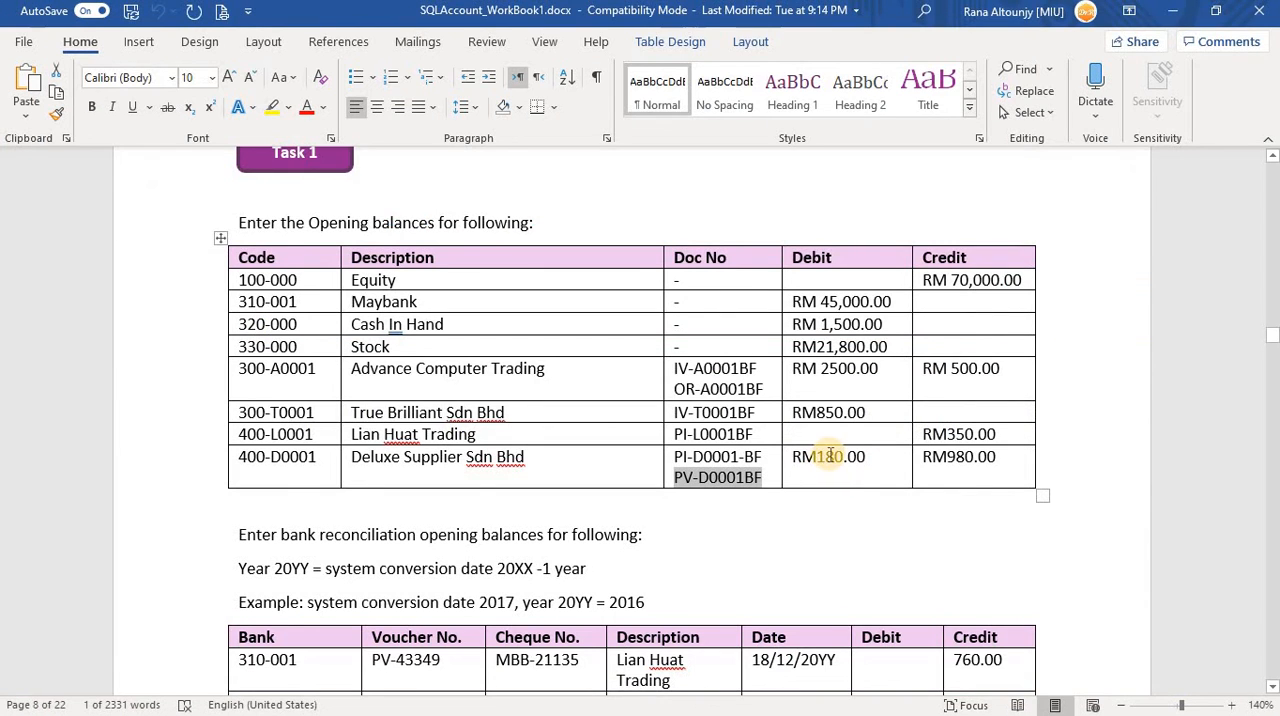
{"action": "key", "text": "alt+Tab"}
{"action": "left_click", "coordinate": [1125, 280]}
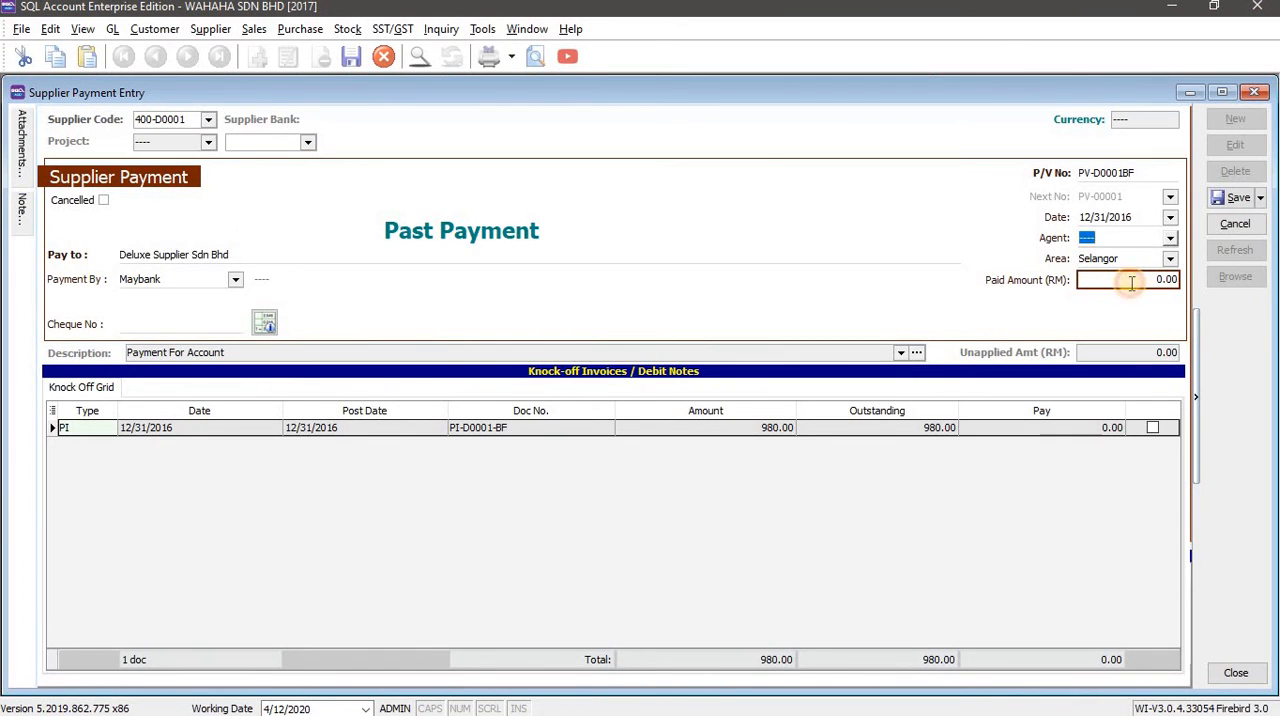
{"action": "left_click", "coordinate": [1063, 287]}
{"action": "type", "text": "180"}
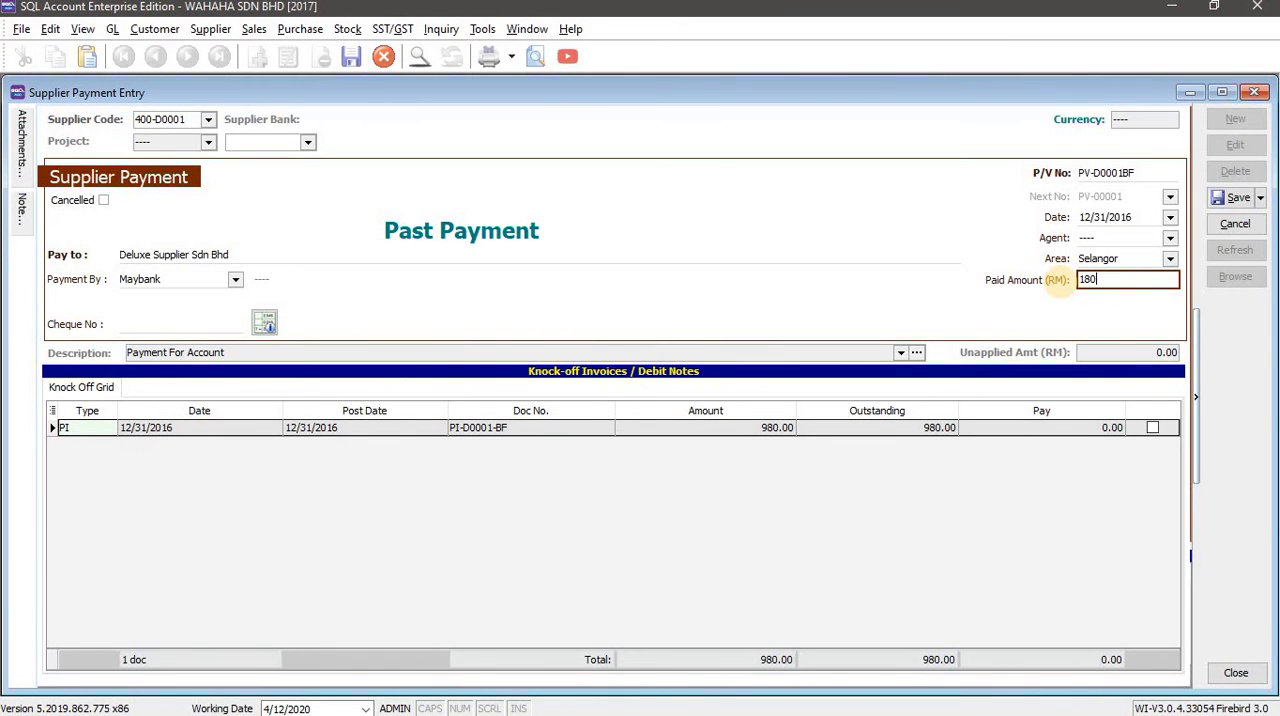
{"action": "left_click", "coordinate": [1153, 428]}
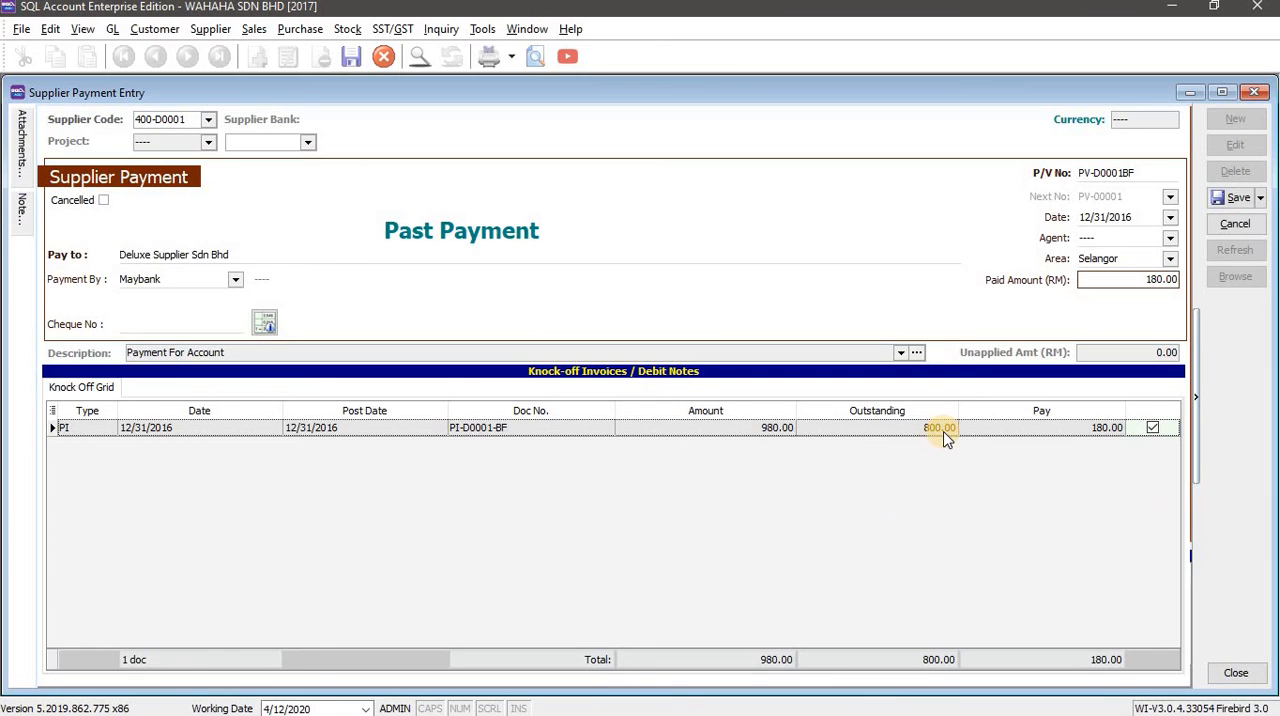
Save the supplier payment without a cheque number, and save and refresh the opening balances.
{"action": "left_click", "coordinate": [1234, 197]}
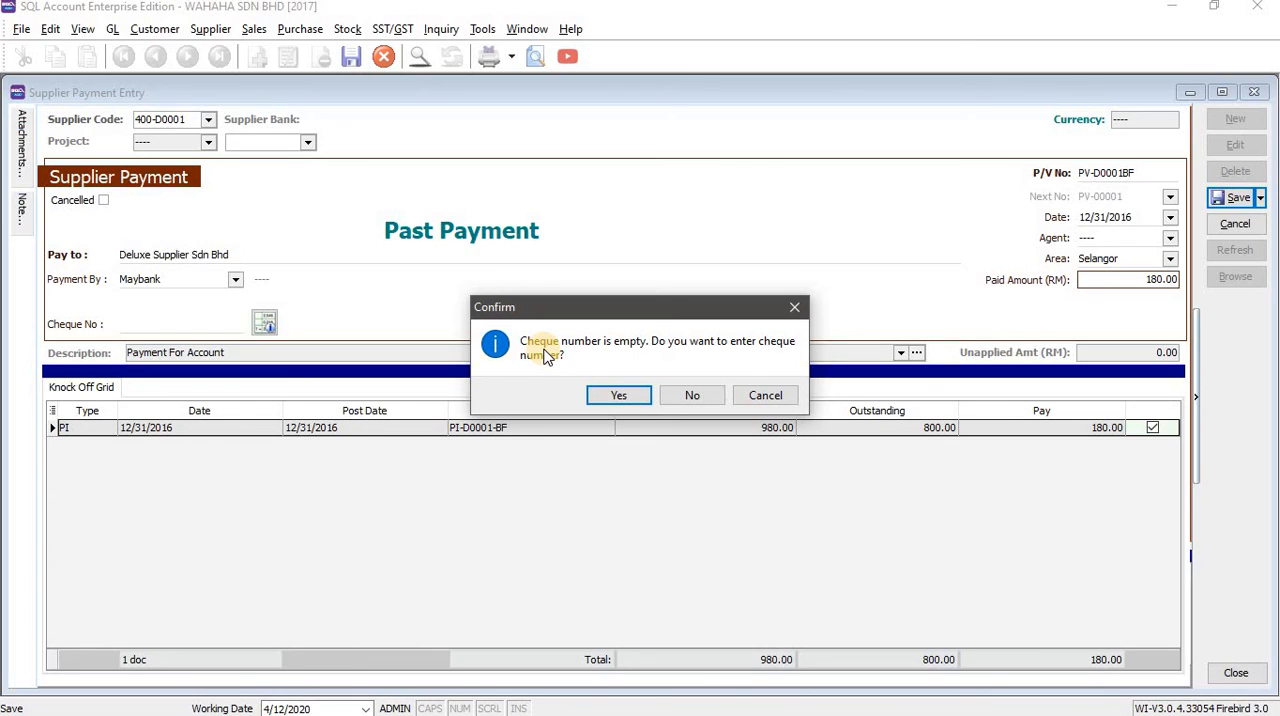
{"action": "left_click", "coordinate": [700, 398]}
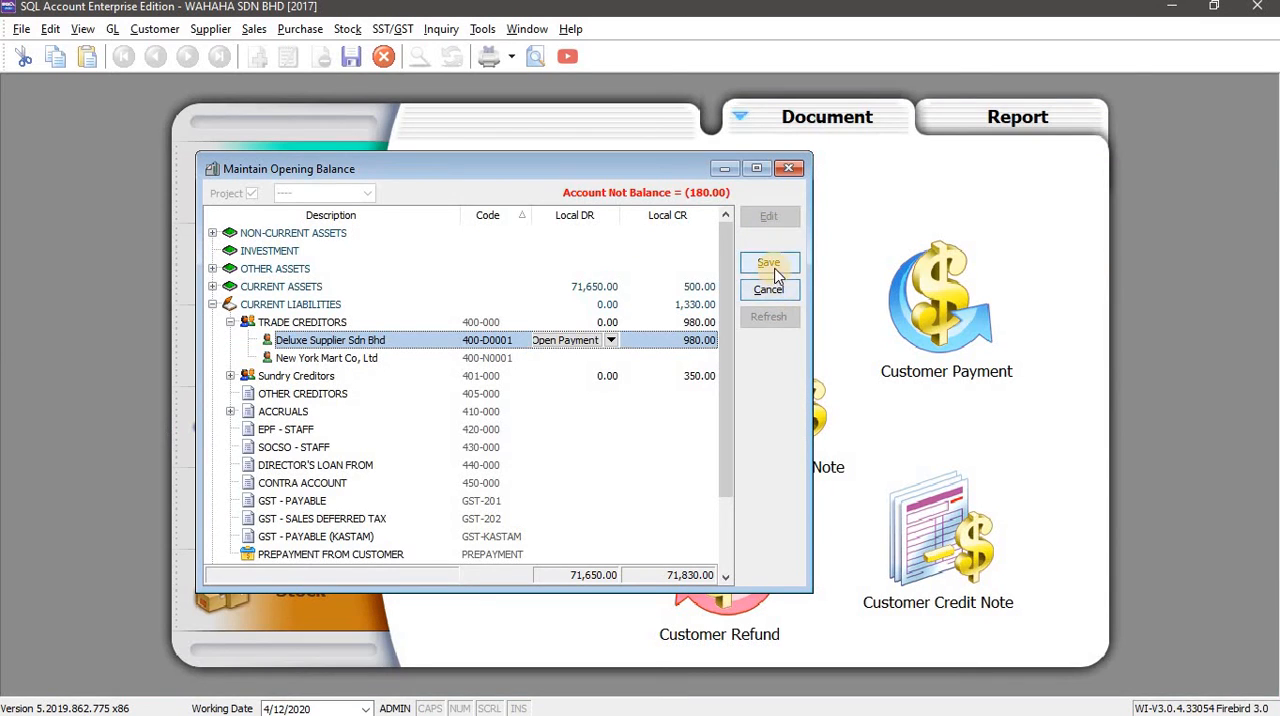
{"action": "left_click", "coordinate": [769, 262]}
{"action": "left_click", "coordinate": [777, 325]}
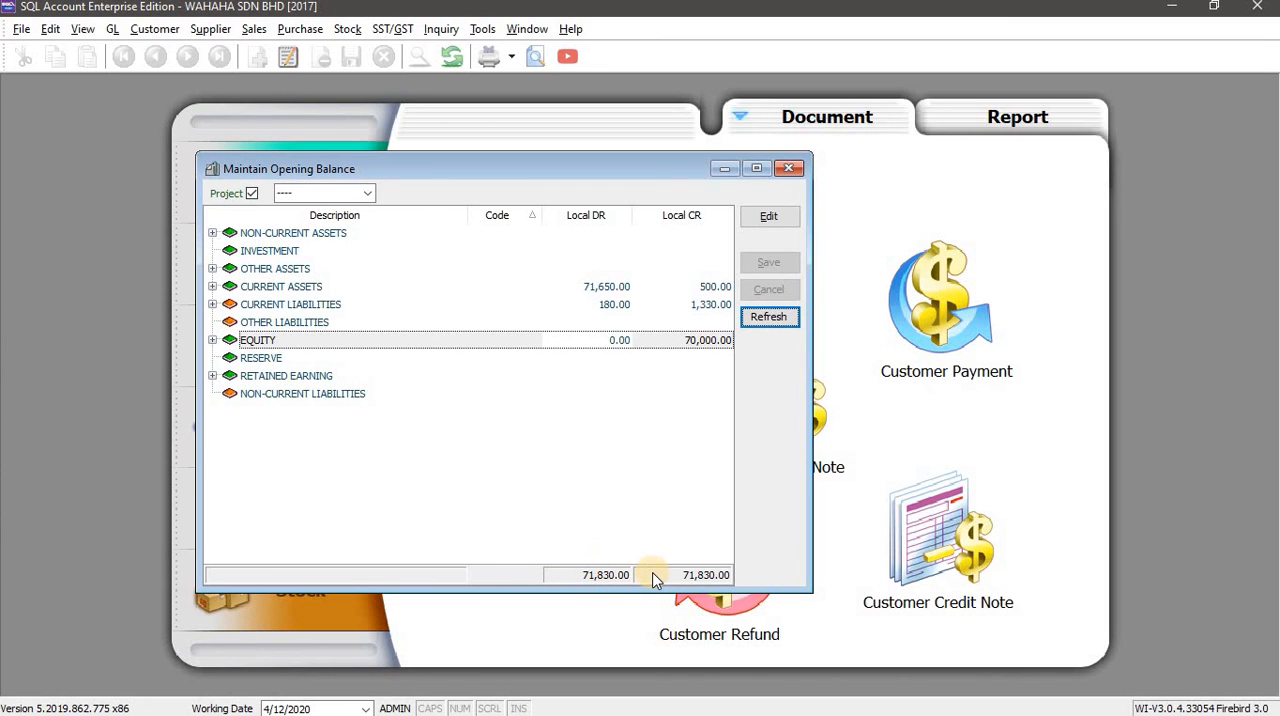
Switch to the Word workbook and review the topic list of Lesson 2 Opening Balance.
{"action": "key", "text": "alt+Tab"}
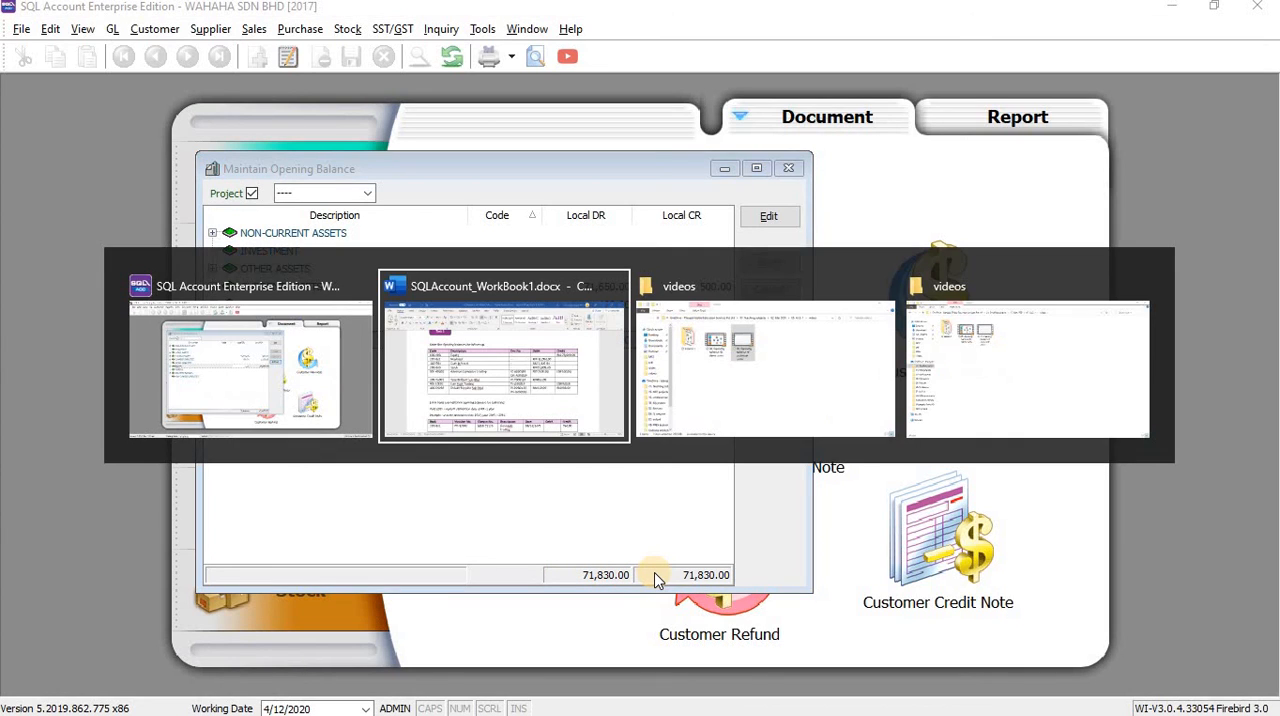
{"action": "scroll", "coordinate": [751, 357], "scroll_direction": "up", "scroll_amount": 15}
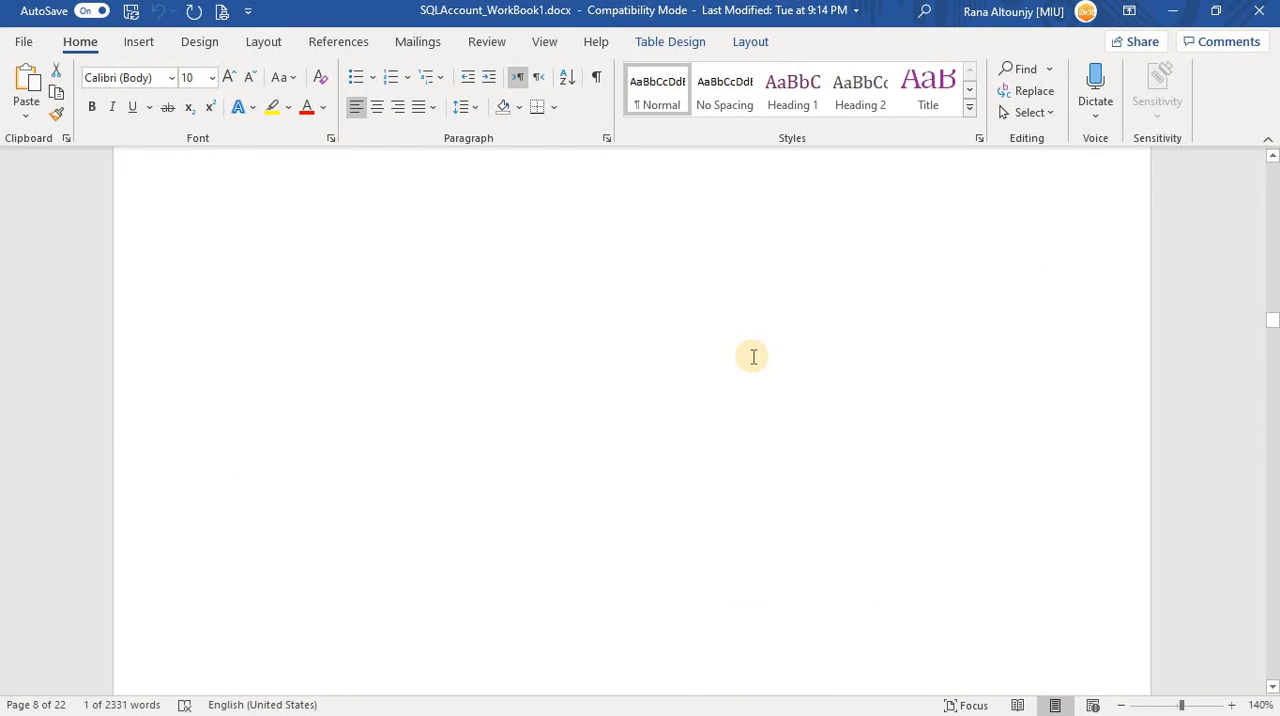
{"action": "scroll", "coordinate": [753, 357], "scroll_direction": "down", "scroll_amount": 1}
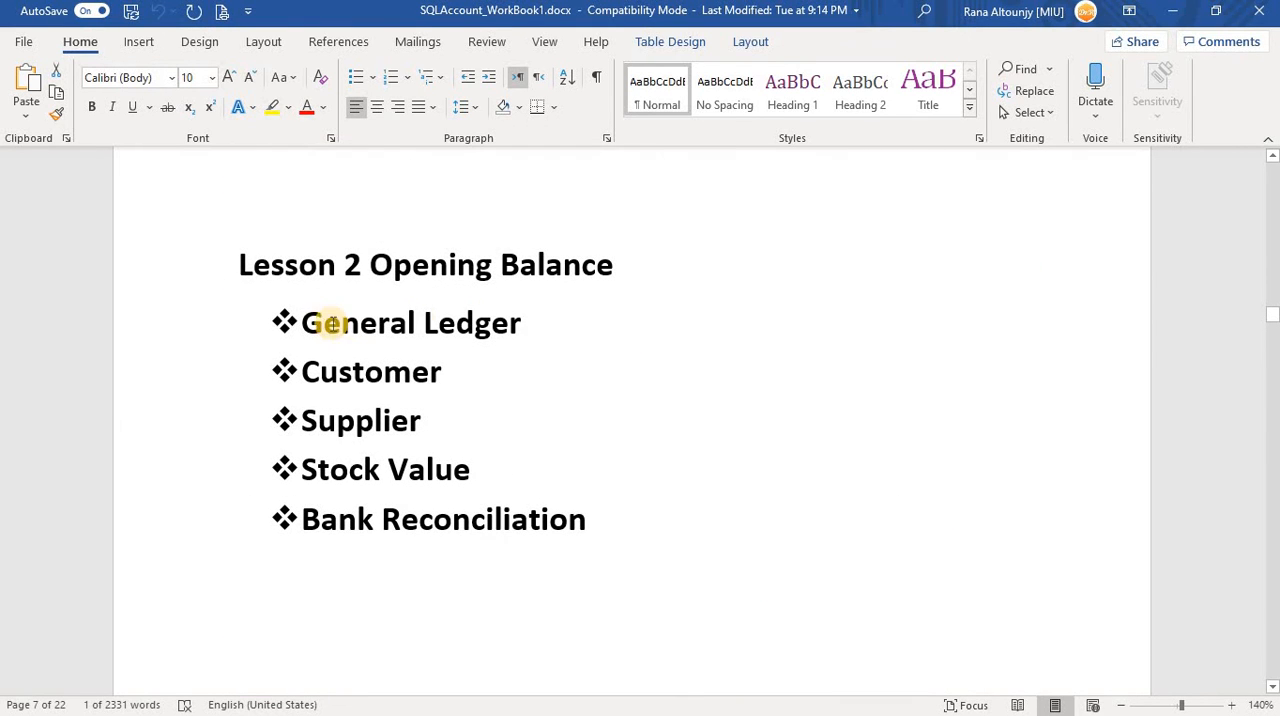